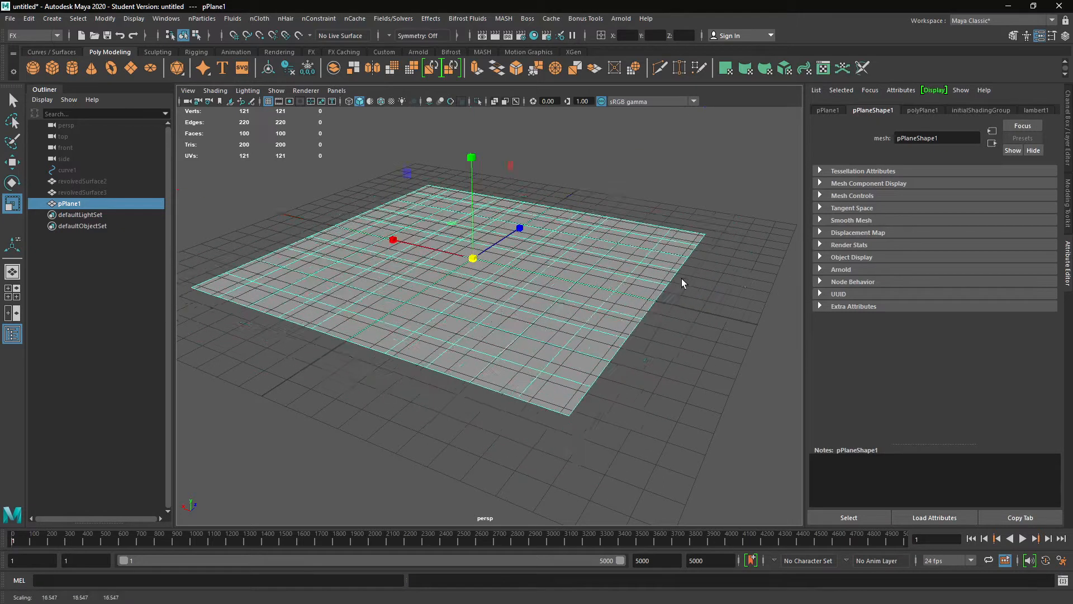
Step: Stretch the plane into a long rectangle, scaling it to about 49.92 in X and 21.16 in Z
alt+right_drag(681, 278, 453, 317)
alt+drag(453, 318, 406, 334)
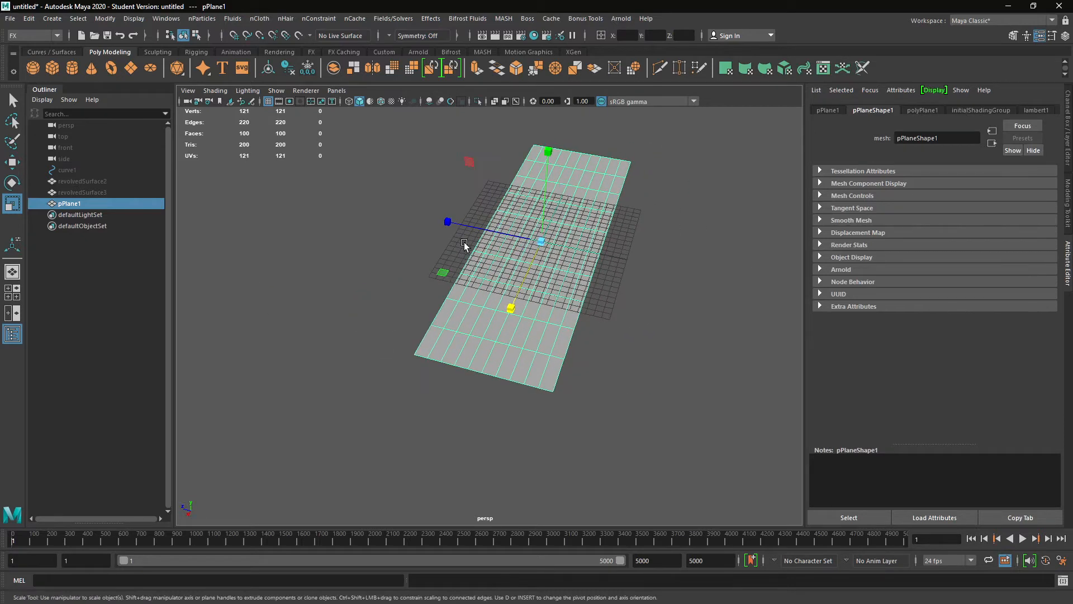
drag(448, 222, 421, 220)
scroll(488, 323, up, 5)
scroll(490, 325, down, 5)
mouse_move(500, 285)
alt+mouse_down()
mouse_move(455, 261)
mouse_move(460, 290)
mouse_move(530, 284)
mouse_move(506, 299)
alt+mouse_up()
scroll(480, 259, up, 3)
Step: Increase the plane's width and height subdivisions to give it a dense grid
key(ctrl+a)
click(944, 238)
click(989, 266)
click(997, 273)
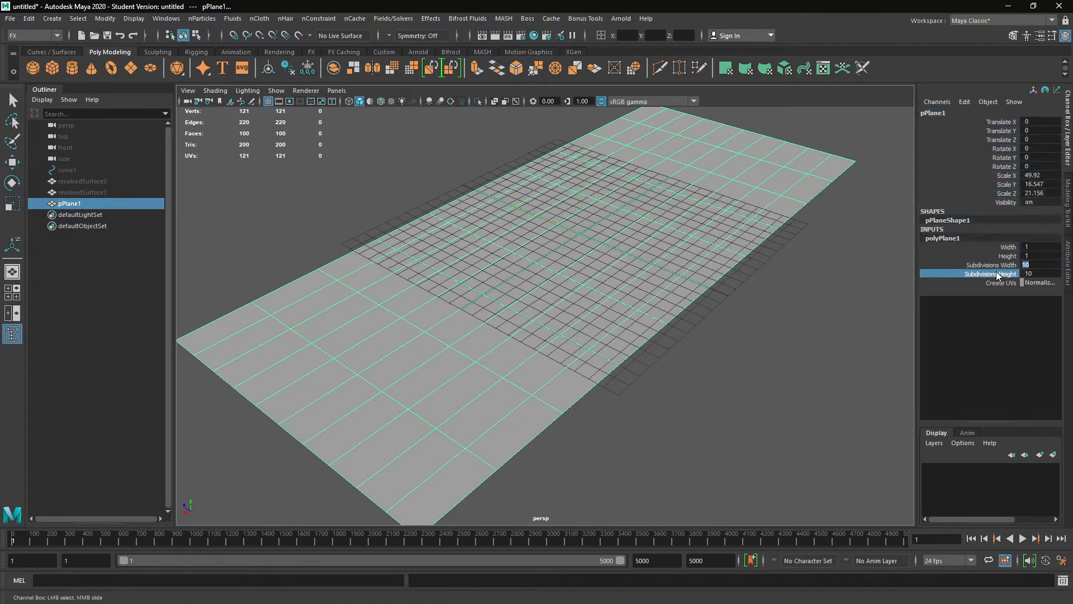
middle_drag(729, 273, 806, 241)
click(990, 265)
click(800, 343)
click(444, 383)
Step: Move the plane away from the origin along Z to about 46.64 and deselect it
key(r)
scroll(558, 367, down, 5)
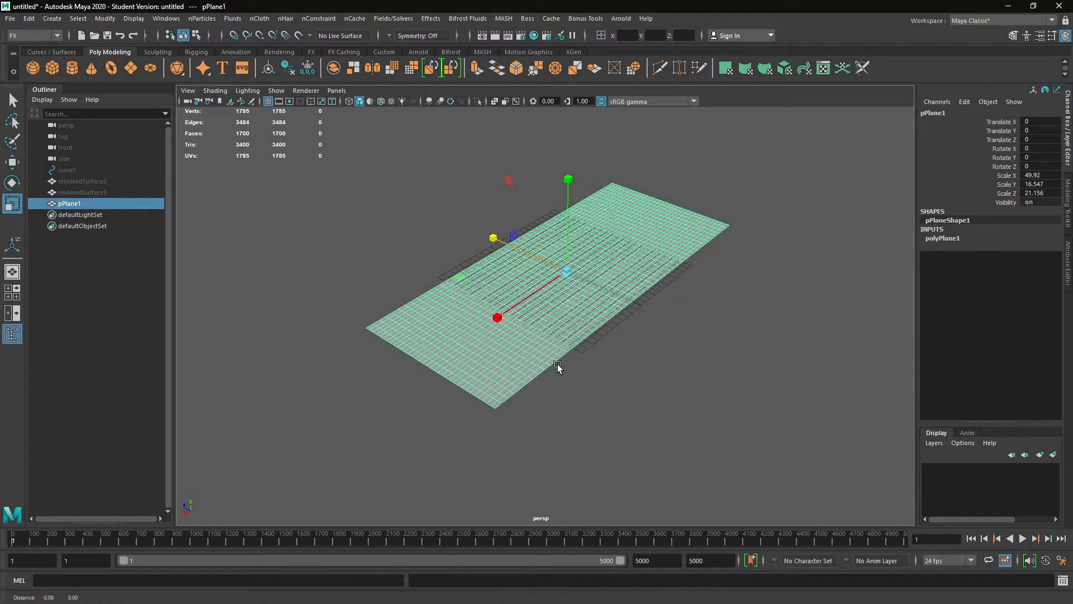
click(13, 163)
drag(502, 261, 302, 156)
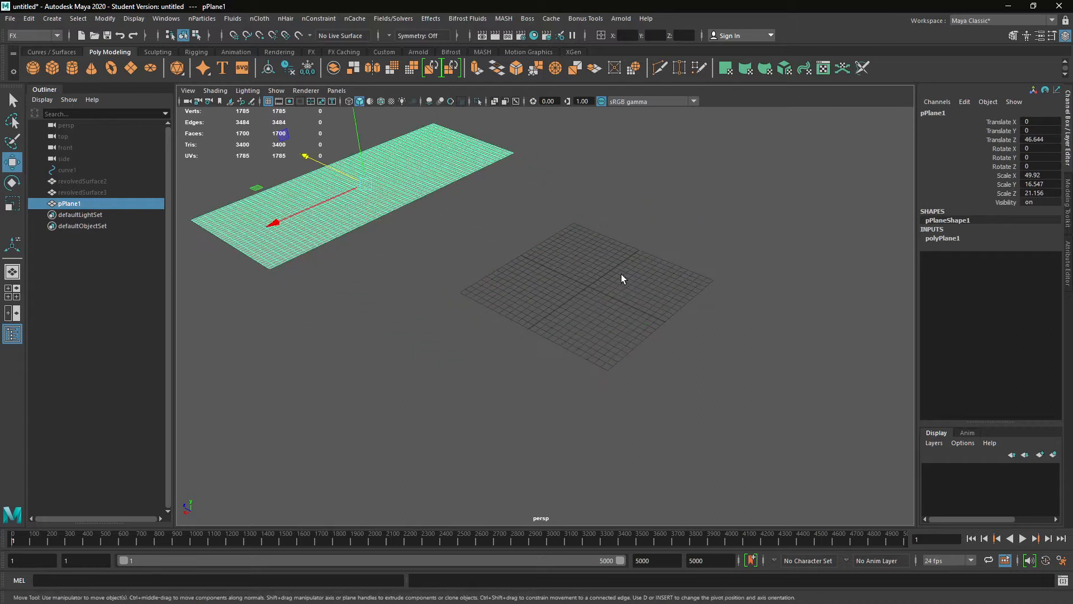
click(622, 273)
Step: Create a polygon sphere at the origin and stretch it vertically to a Y scale of 3.5
click(33, 68)
key(f)
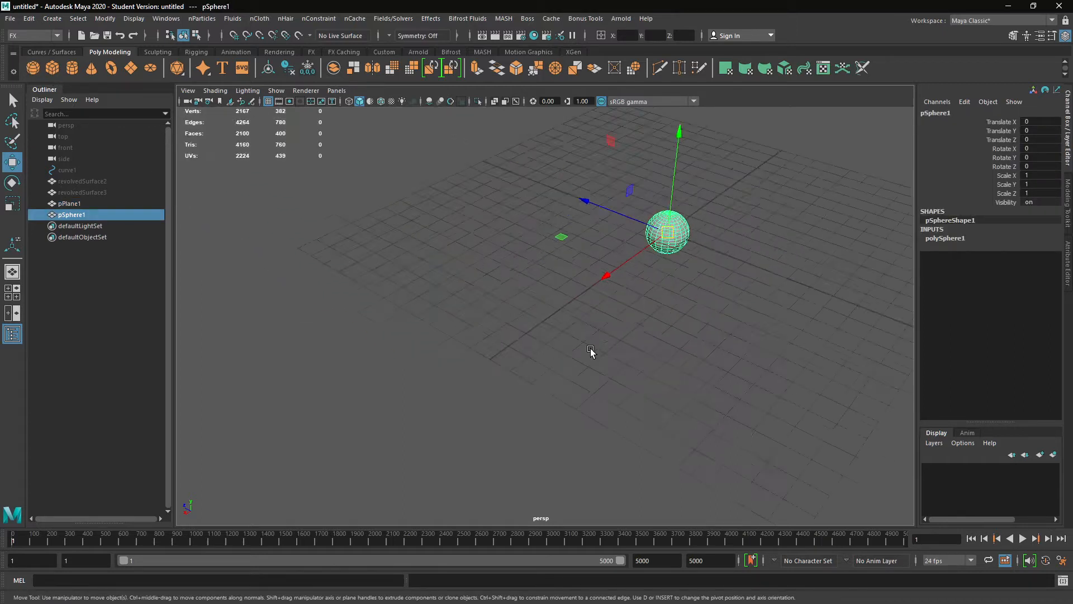
alt+drag(565, 379, 411, 410)
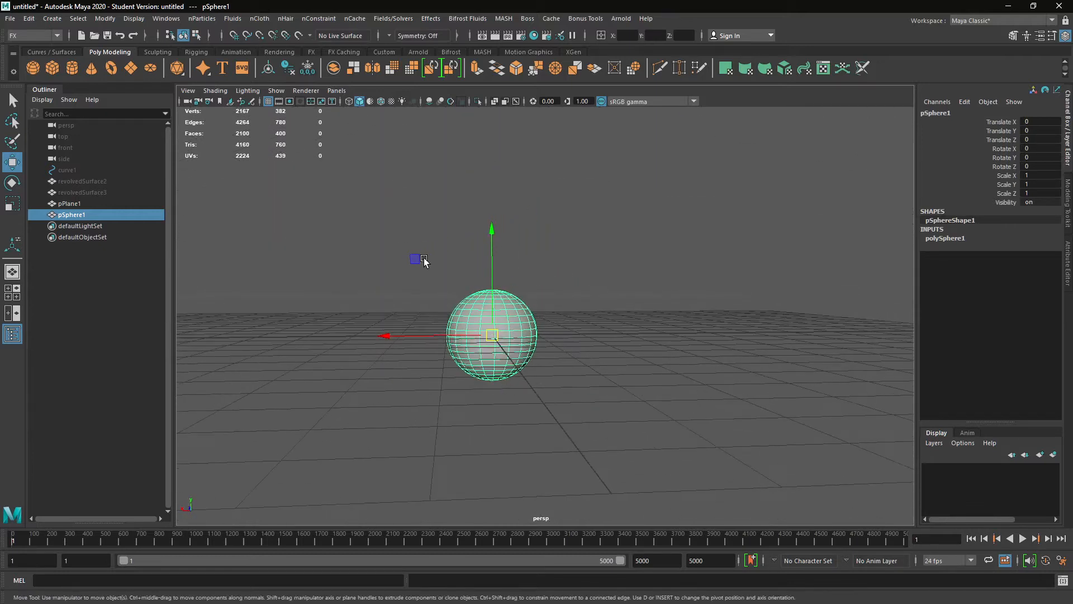
click(14, 205)
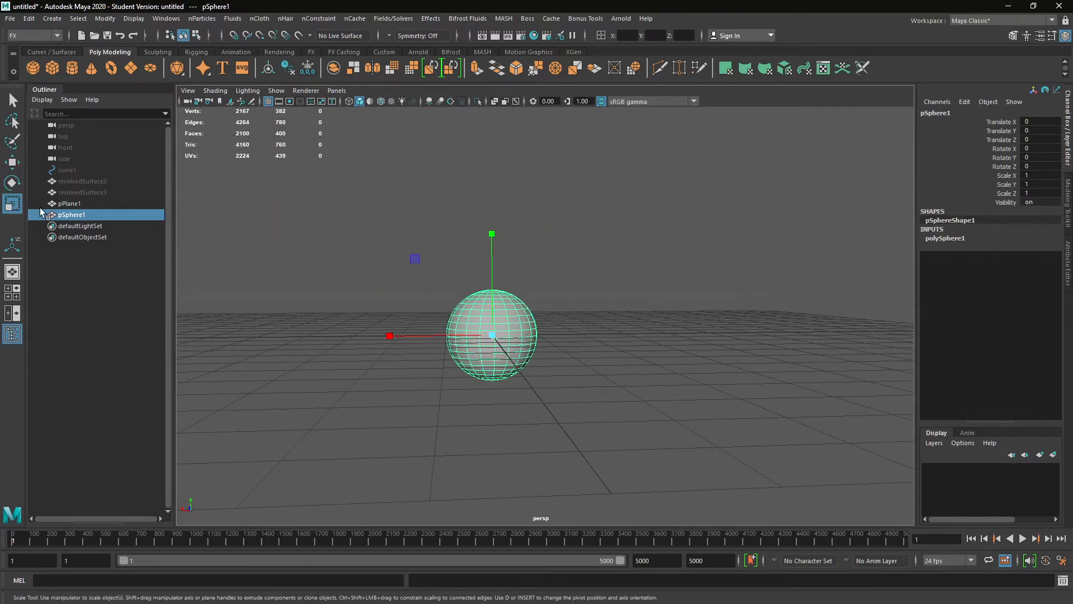
drag(504, 230, 495, 89)
click(578, 246)
click(512, 273)
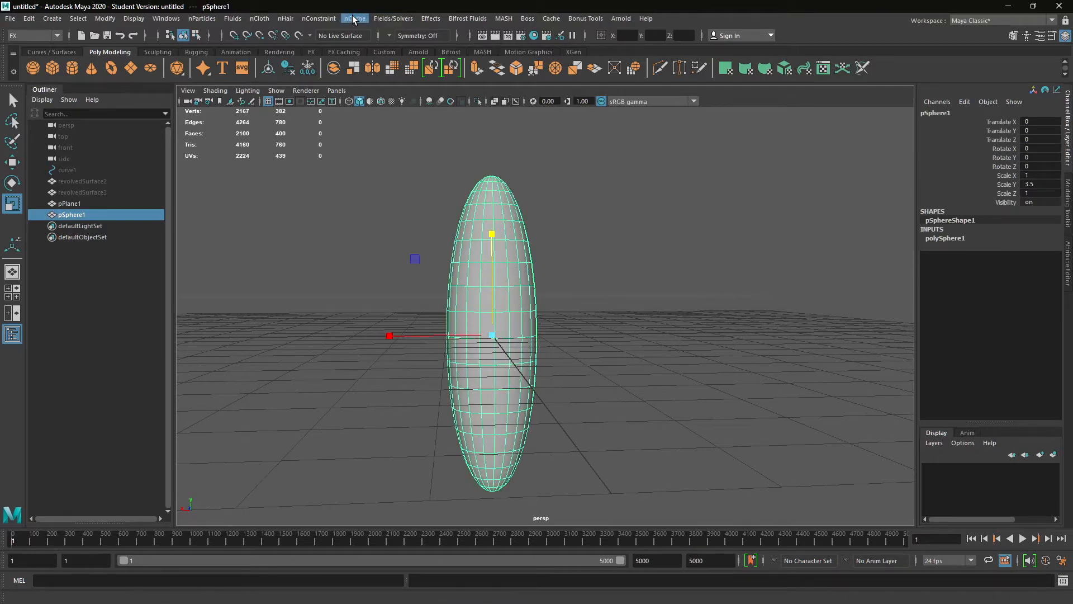
Step: Switch to the Modeling menu set and add a nonlinear Bend deformer to the stretched sphere
click(31, 35)
click(48, 50)
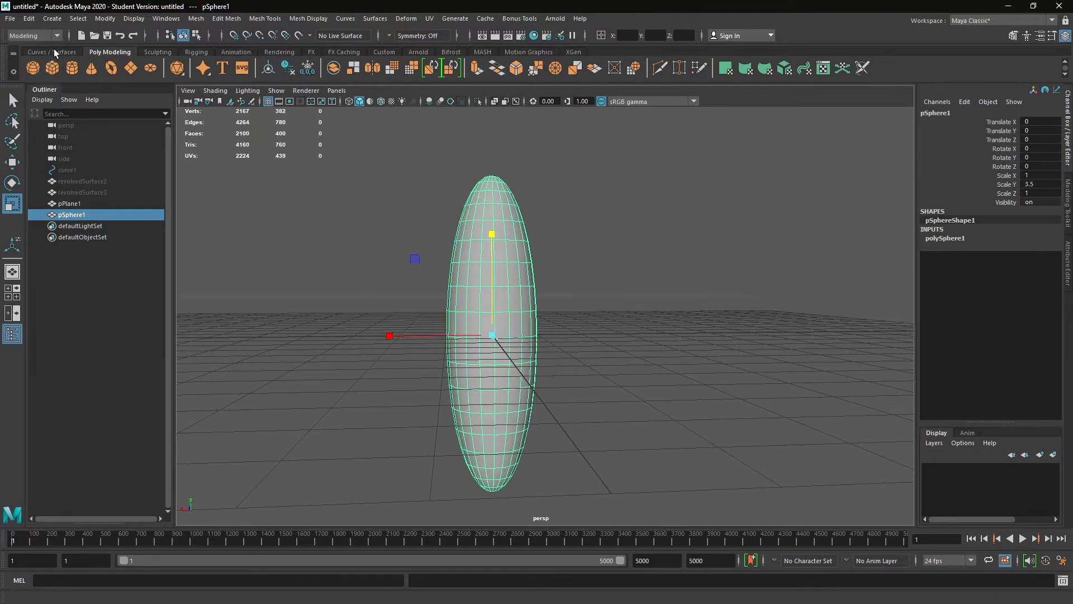
click(407, 18)
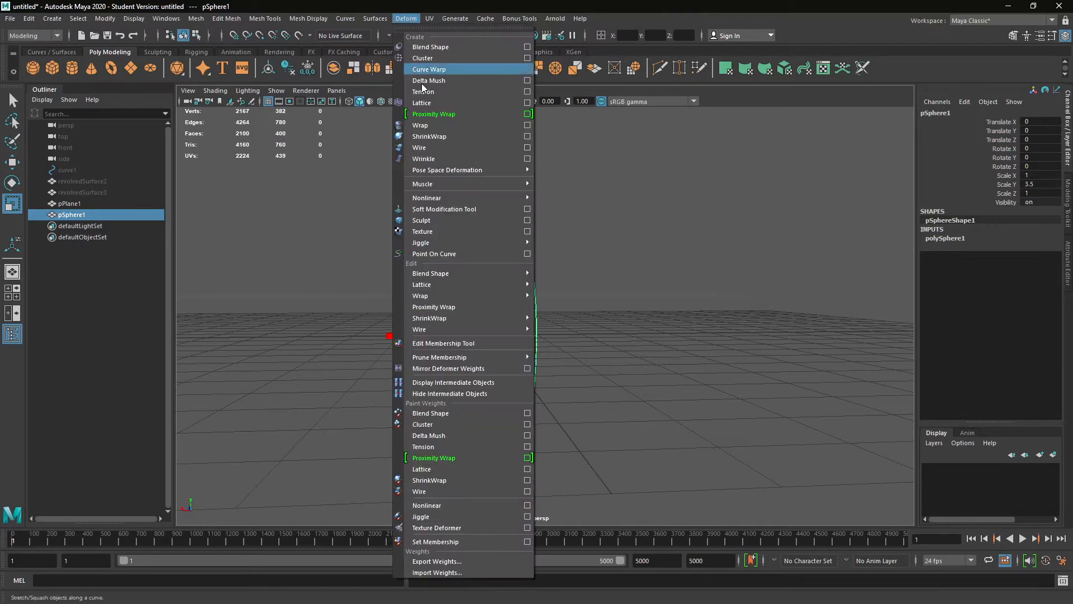
mouse_move(447, 201)
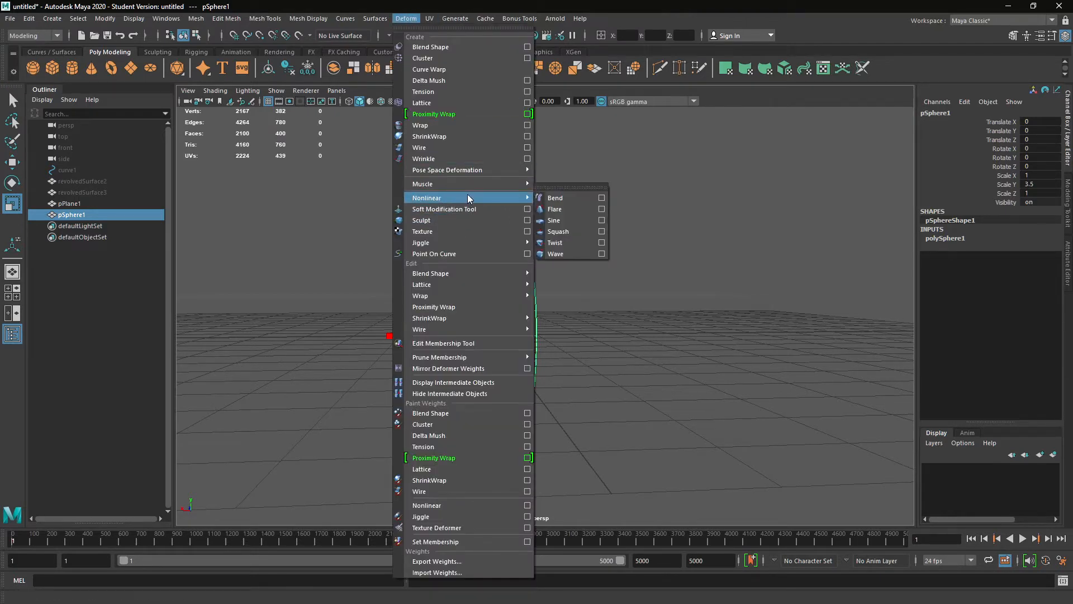
click(586, 196)
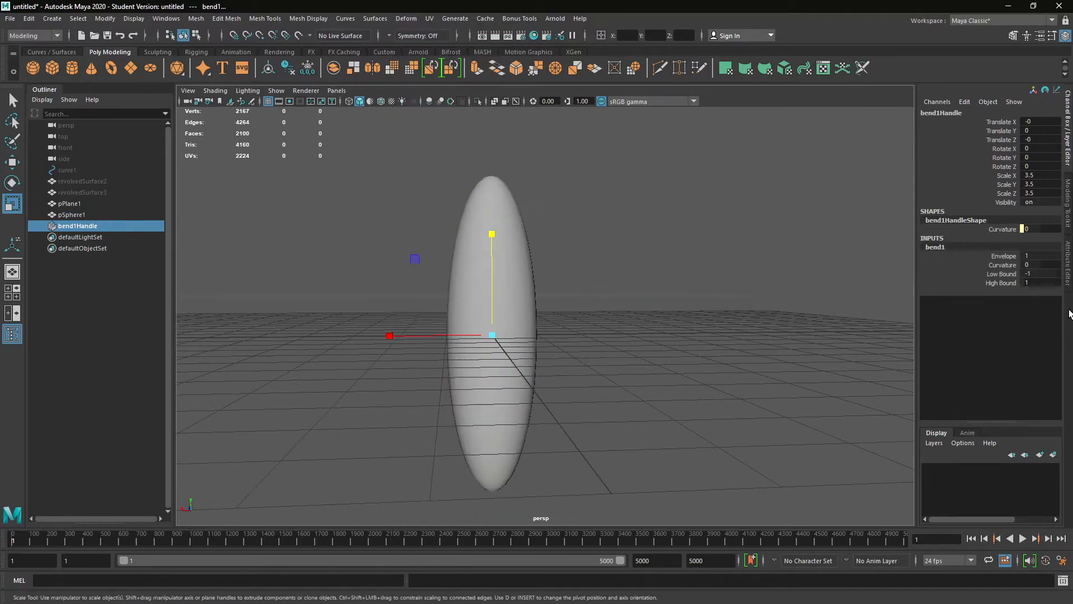
Step: Try bending the sphere with a curvature of about 79 and inspect it in wireframe and textured shading
click(998, 265)
middle_drag(704, 281, 667, 253)
key(3)
key(4)
click(515, 285)
key(5)
key(6)
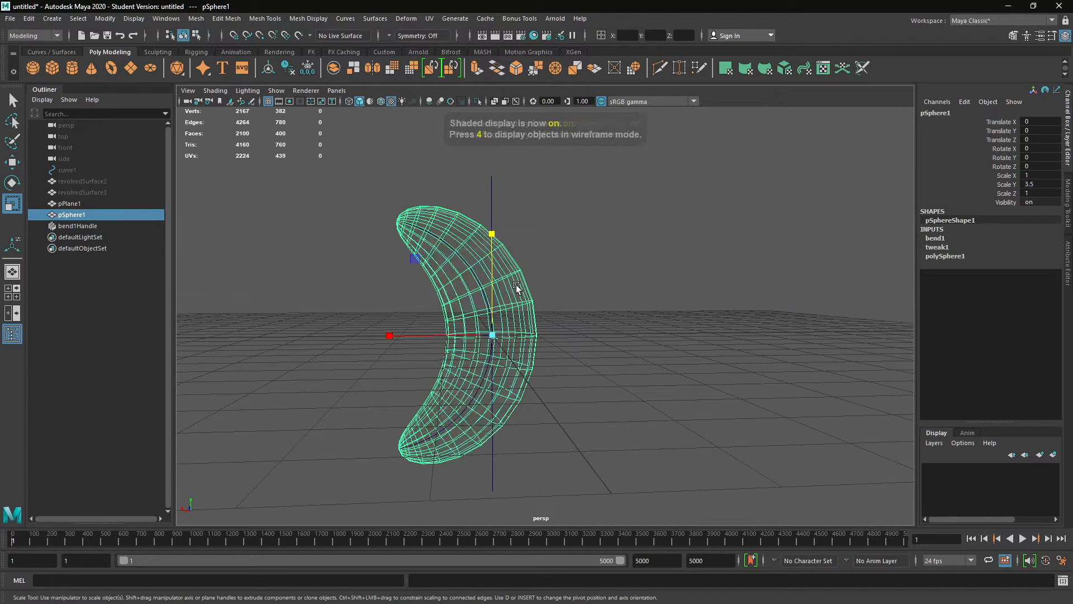
click(622, 254)
scroll(639, 284, up, 3)
click(500, 291)
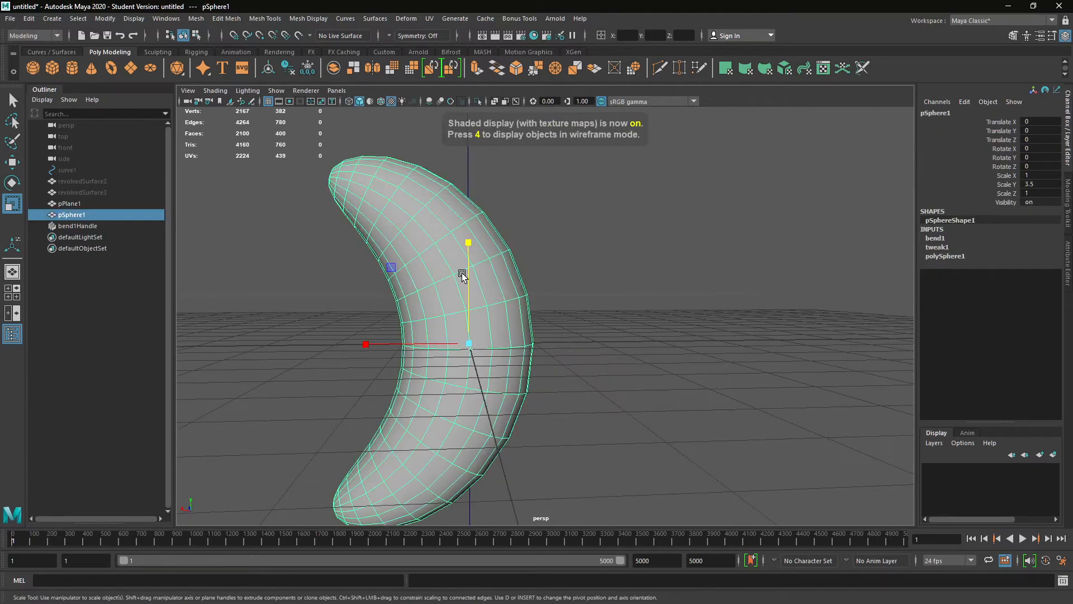
alt+drag(432, 267, 495, 213)
alt+middle_drag(727, 322, 709, 321)
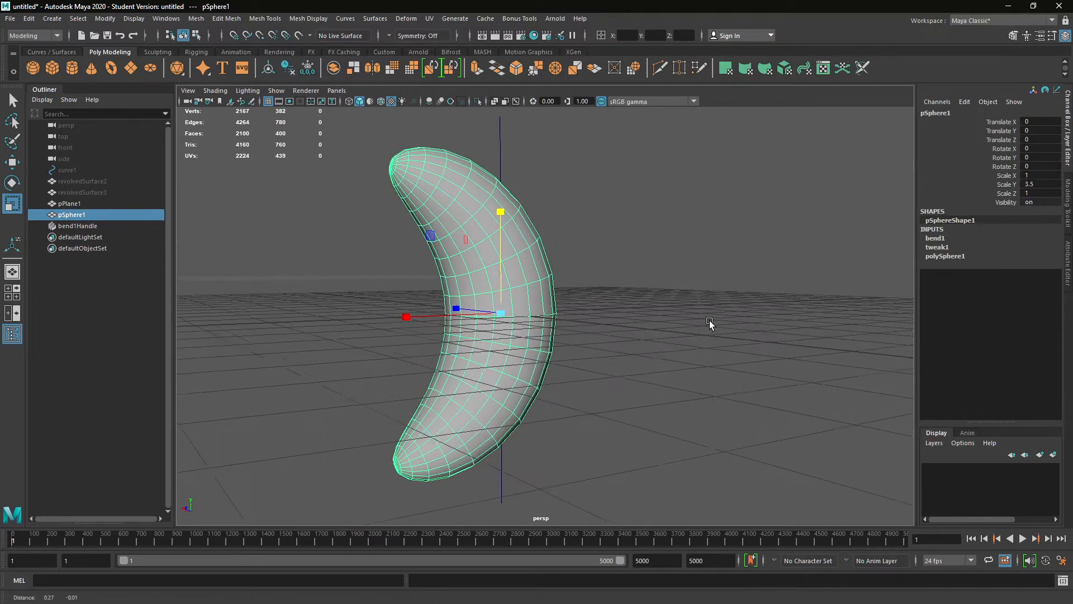
Step: Set the Bend deformer's curvature to about -56.15 so the sphere curves the opposite way
click(946, 256)
click(1001, 274)
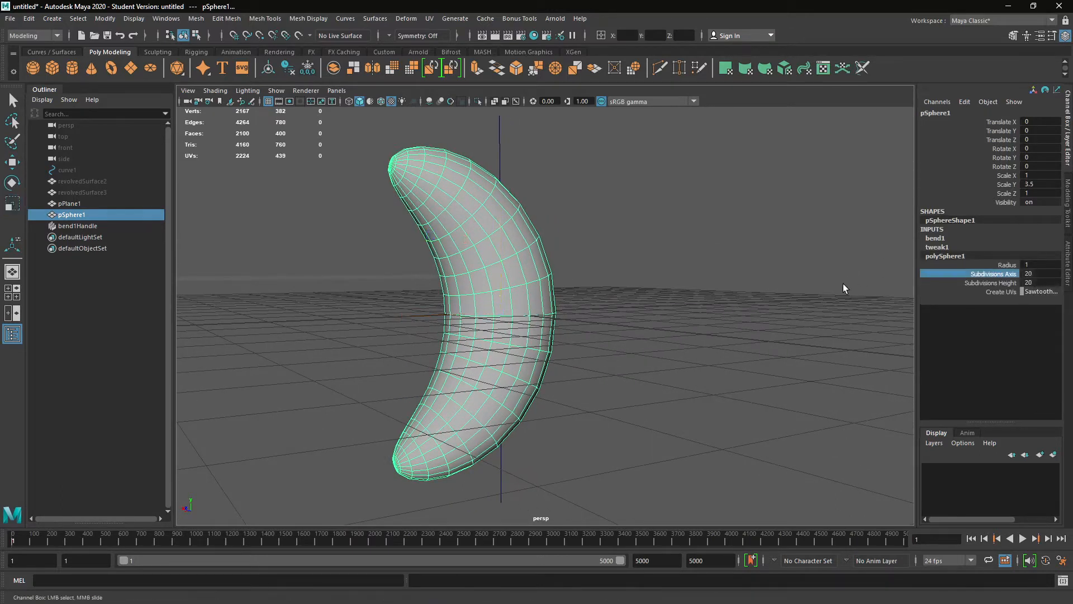
click(944, 239)
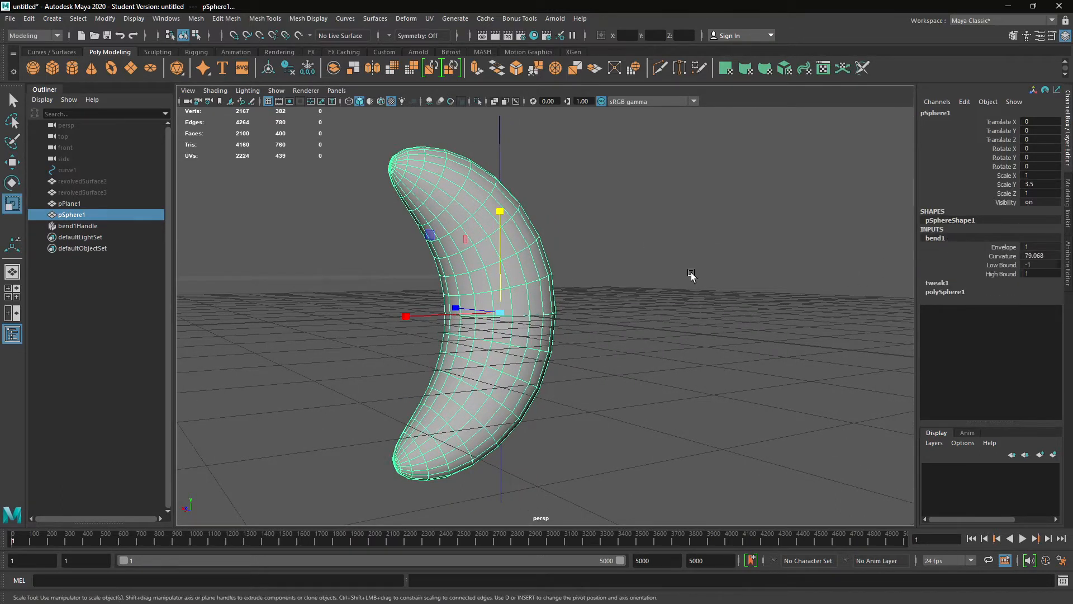
alt+drag(596, 294, 559, 277)
click(993, 256)
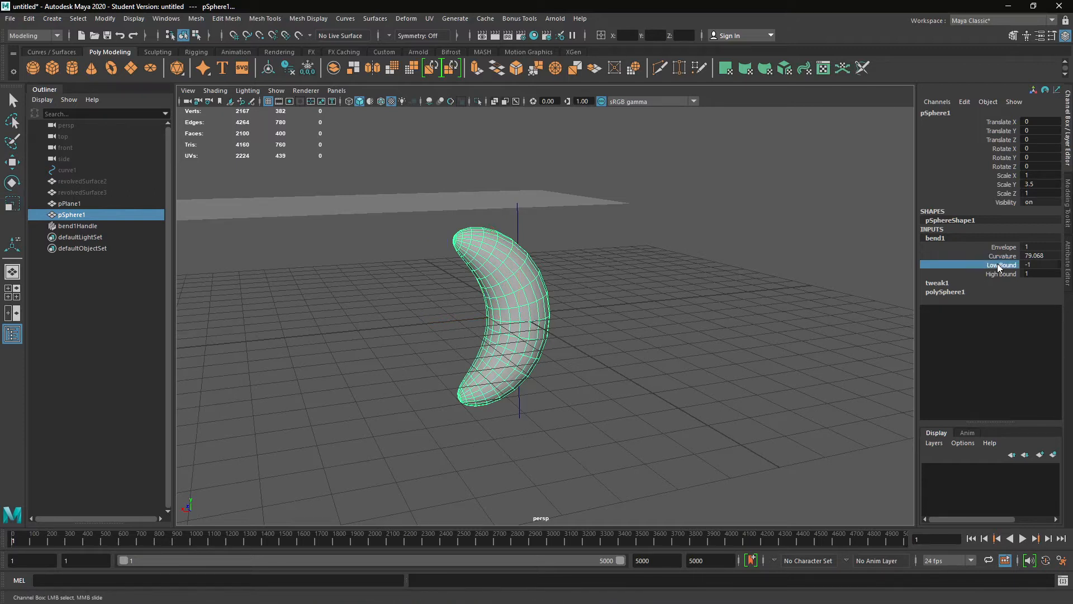
middle_drag(706, 250, 606, 262)
alt+drag(606, 262, 548, 264)
key(r)
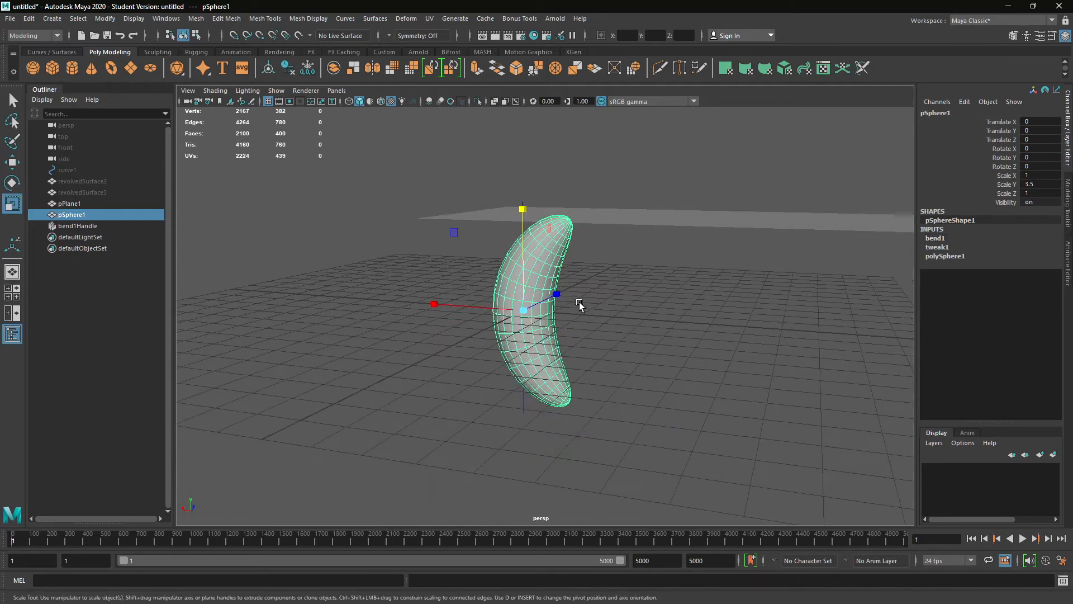
Step: Duplicate the bent sphere and move the copy along X to about -6.51
click(9, 163)
drag(427, 303, 616, 317)
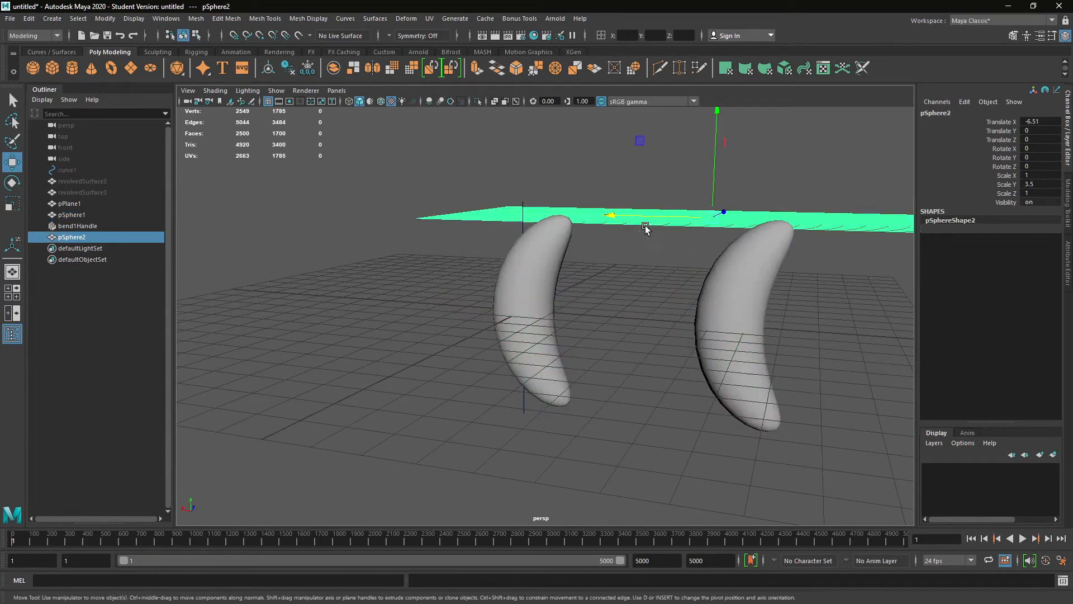
scroll(615, 274, up, 2)
Step: On the bend handle, set the low bound to -0.9 and try a high bound of 4.6
click(539, 269)
click(514, 185)
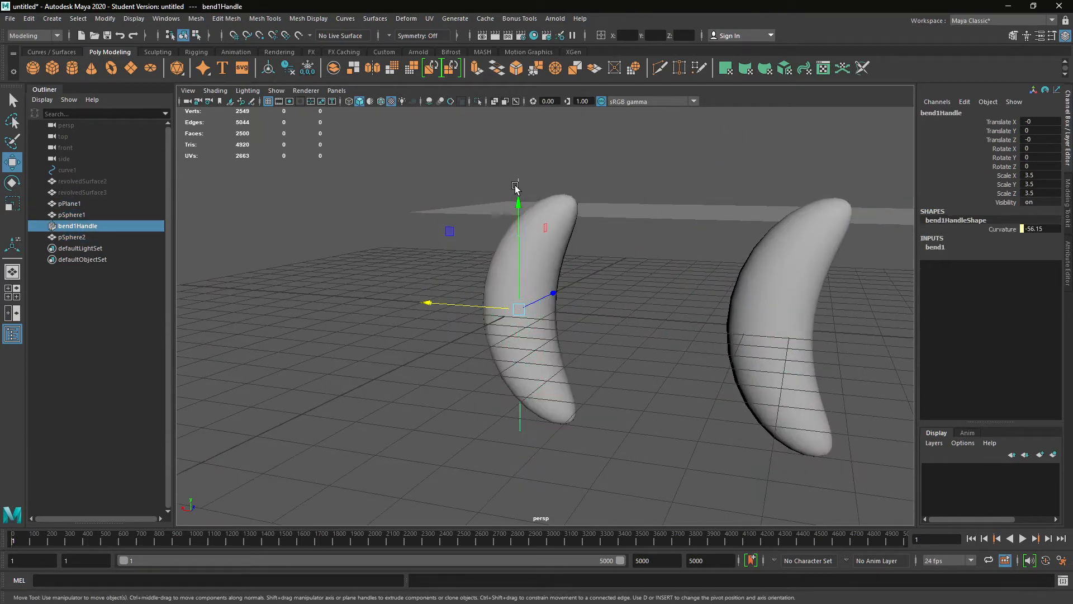
click(933, 247)
click(1023, 275)
middle_drag(904, 280, 711, 256)
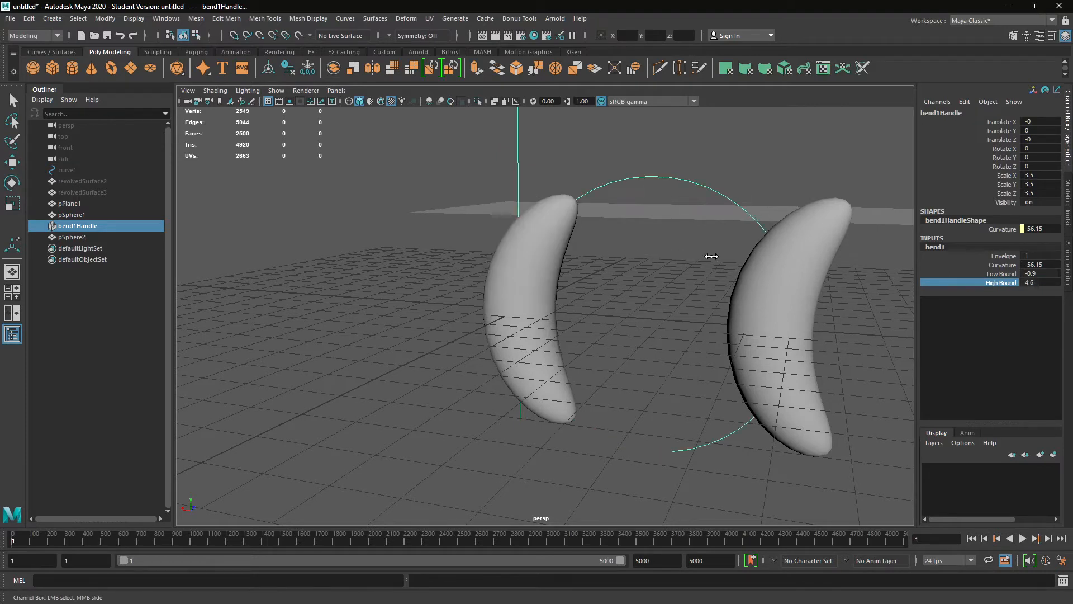
Step: Select the bend handle on the original sphere and delete it
click(608, 268)
click(518, 179)
key(w)
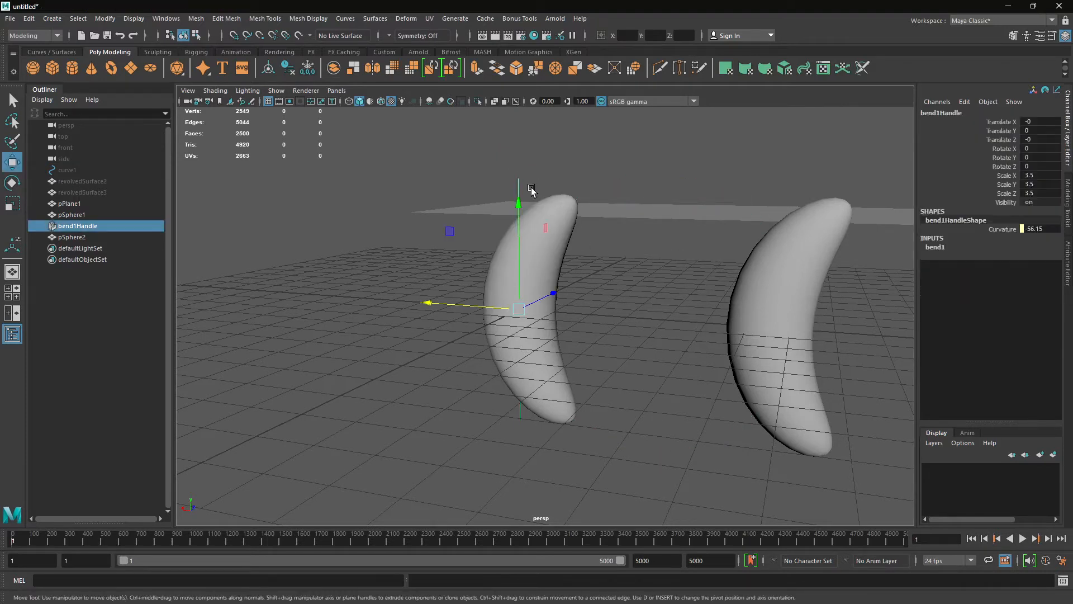
key(Delete)
Step: Detach the Nonlinear deformer list as a floating window and add a Flare deformer to the original sphere
click(529, 197)
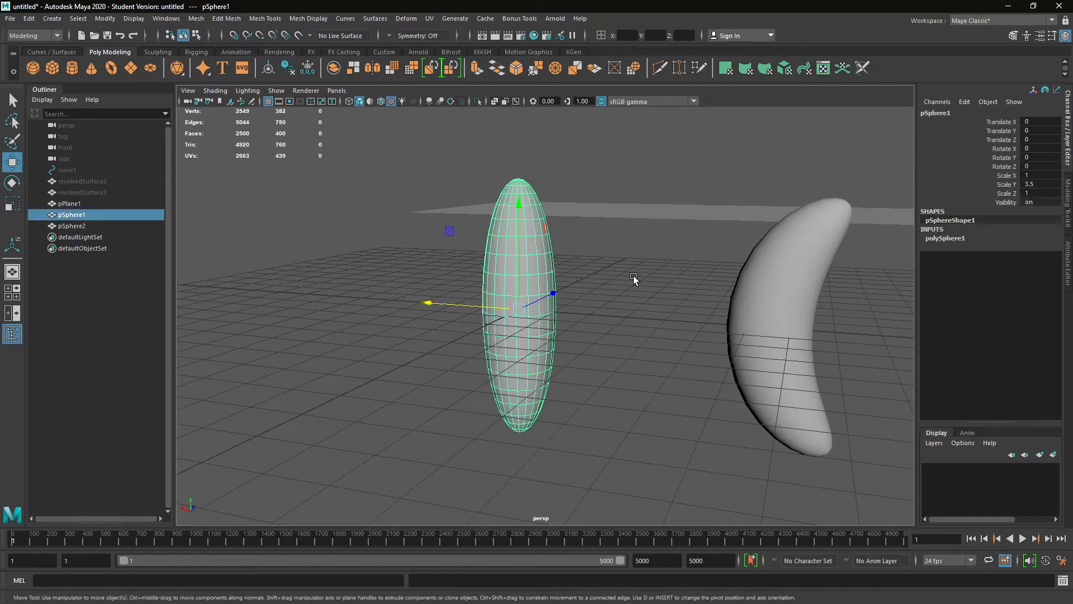
click(404, 22)
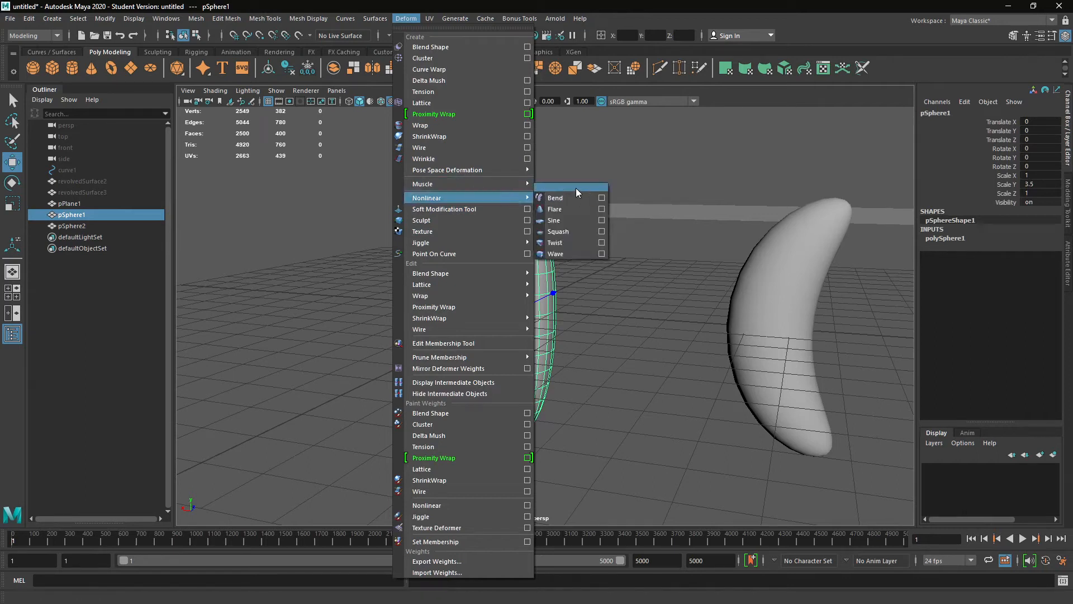
click(585, 188)
drag(596, 174, 353, 200)
click(354, 221)
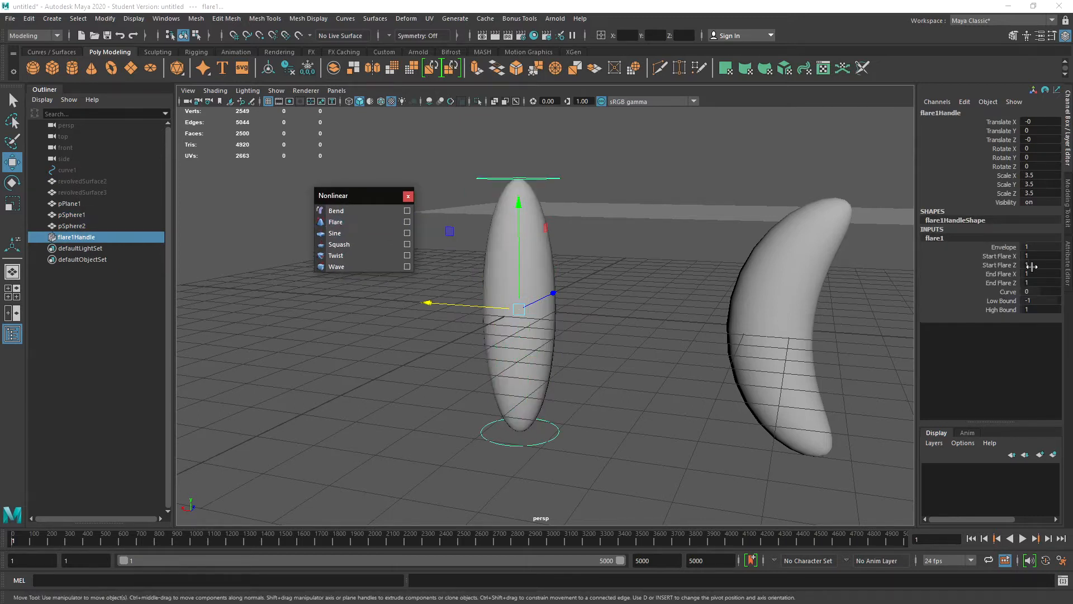
Step: Try different Start Flare Z and Start Flare X values on the sphere, and undo the Flare deformer
click(1004, 265)
middle_drag(1005, 265, 838, 257)
click(1001, 255)
middle_drag(714, 231, 742, 218)
alt+drag(592, 242, 522, 292)
click(554, 306)
key(w)
scroll(529, 321, down, 5)
key(ctrl+z)
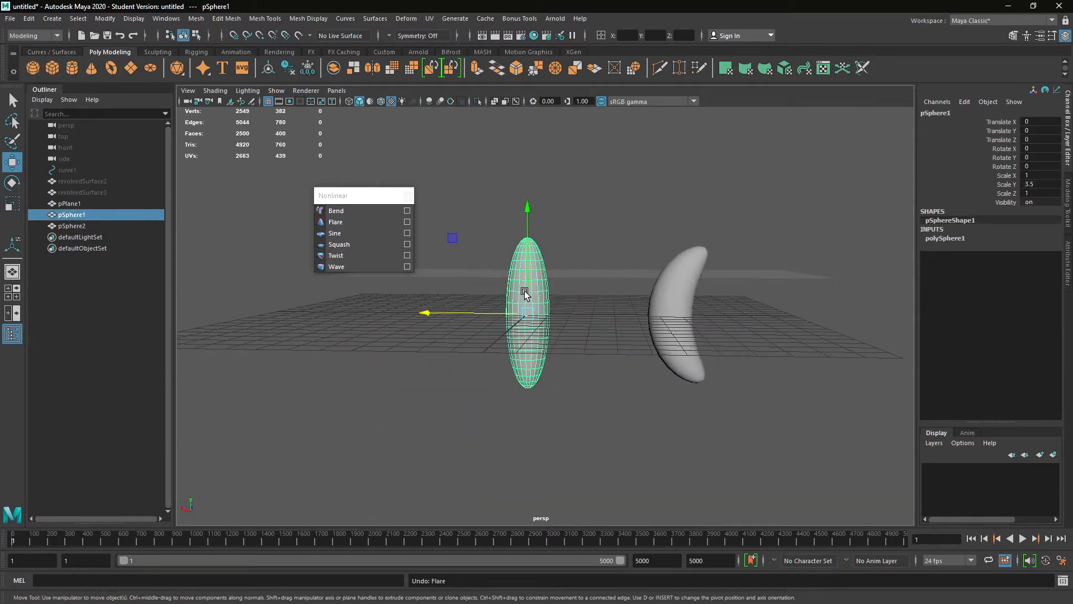
click(646, 193)
Step: Add a Sine deformer to the original sphere and set its amplitude to 0.5
scroll(531, 249, up, 3)
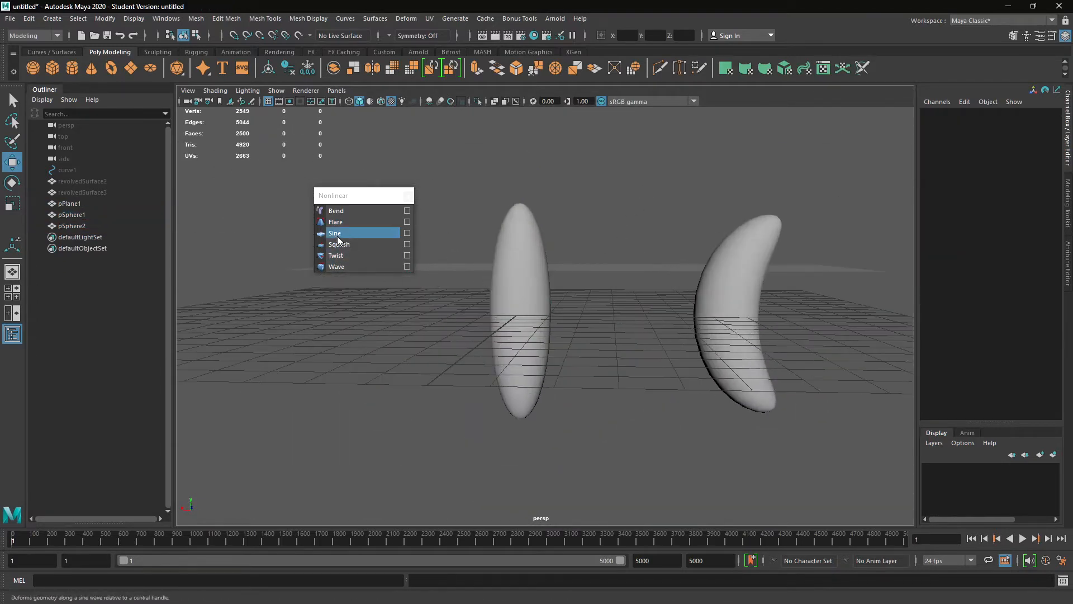
click(549, 276)
click(335, 233)
scroll(425, 288, up, 2)
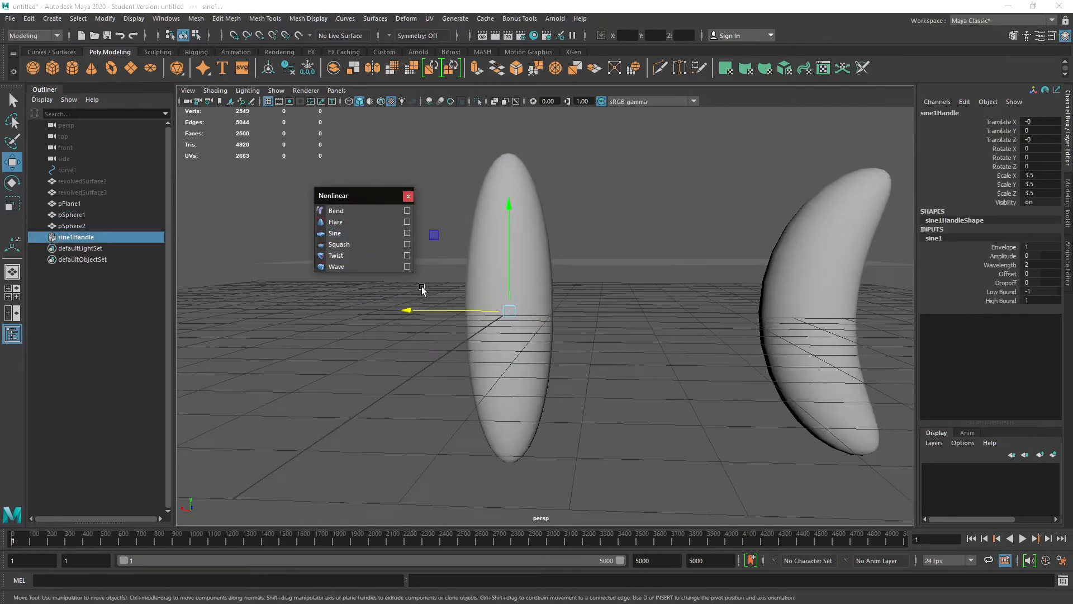
alt+drag(580, 297, 676, 295)
click(1003, 256)
middle_drag(696, 236, 688, 232)
alt+drag(655, 244, 477, 167)
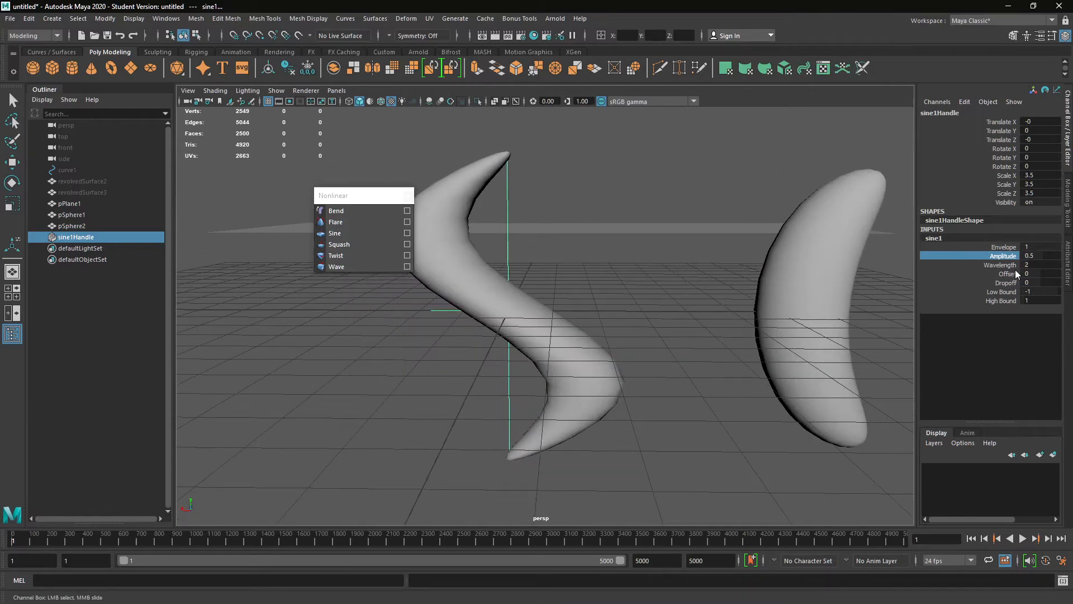
Step: Try an envelope of 0.7 on the Sine deformer and set its wavelength to 0.1
click(1004, 247)
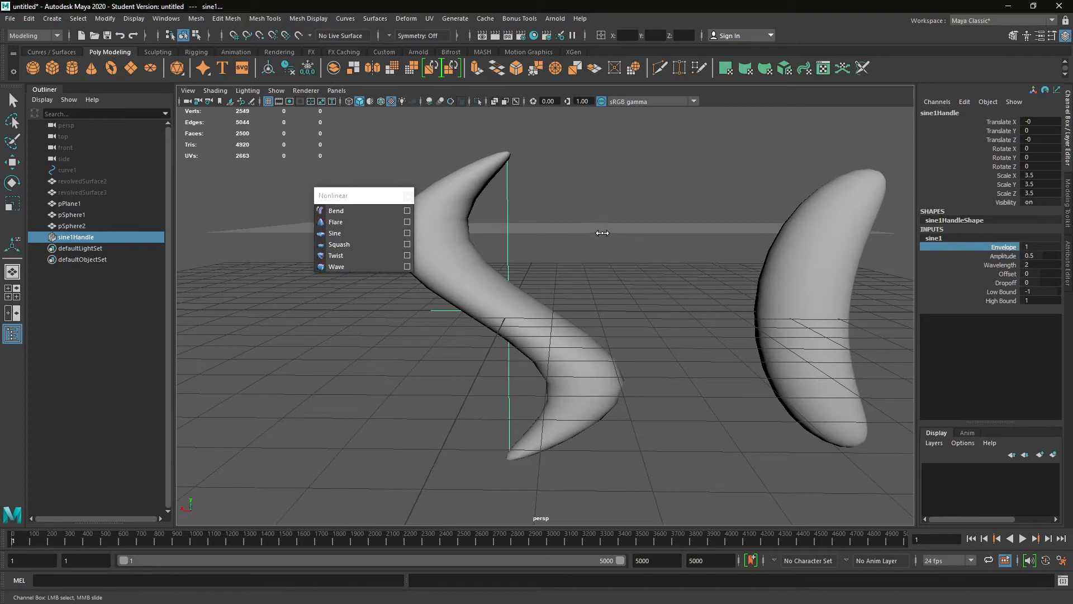
middle_drag(609, 229, 633, 230)
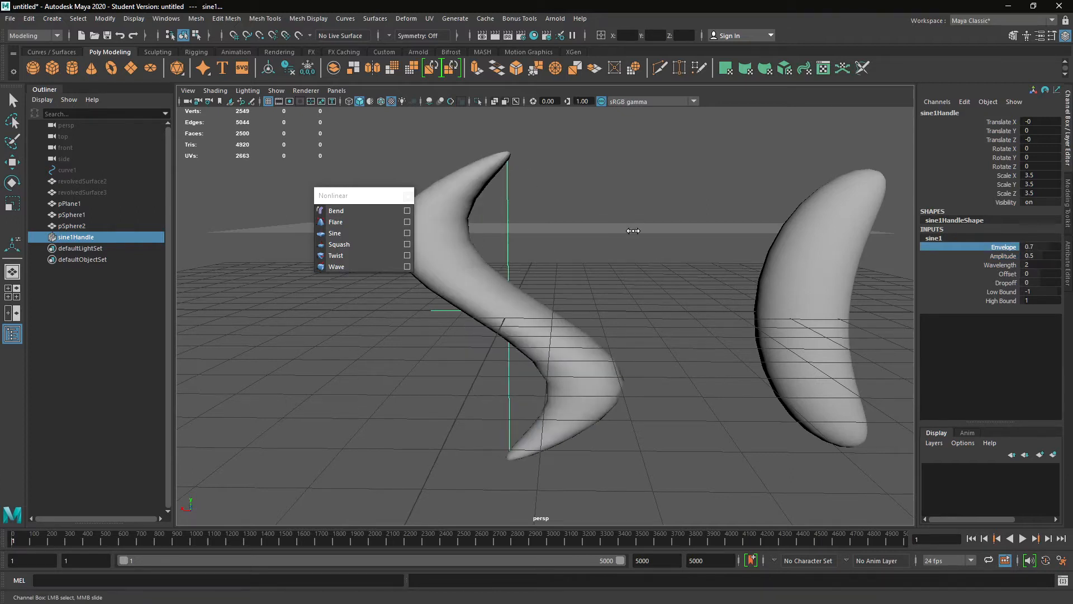
click(1011, 265)
middle_drag(599, 240, 530, 236)
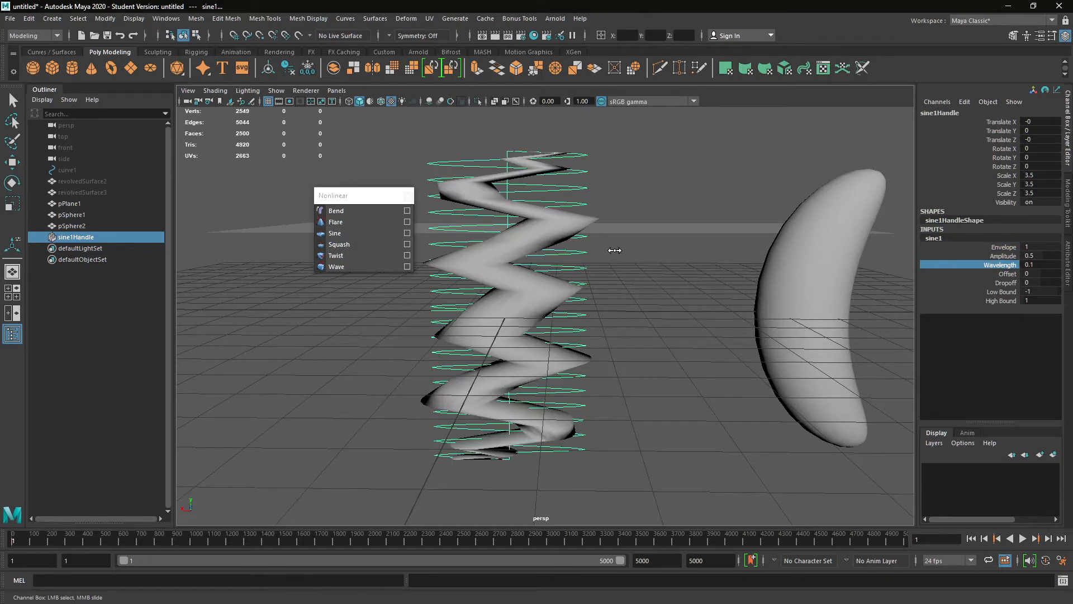
Step: Set the deformed sphere's axis and height subdivisions to 50
click(546, 240)
key(w)
click(953, 256)
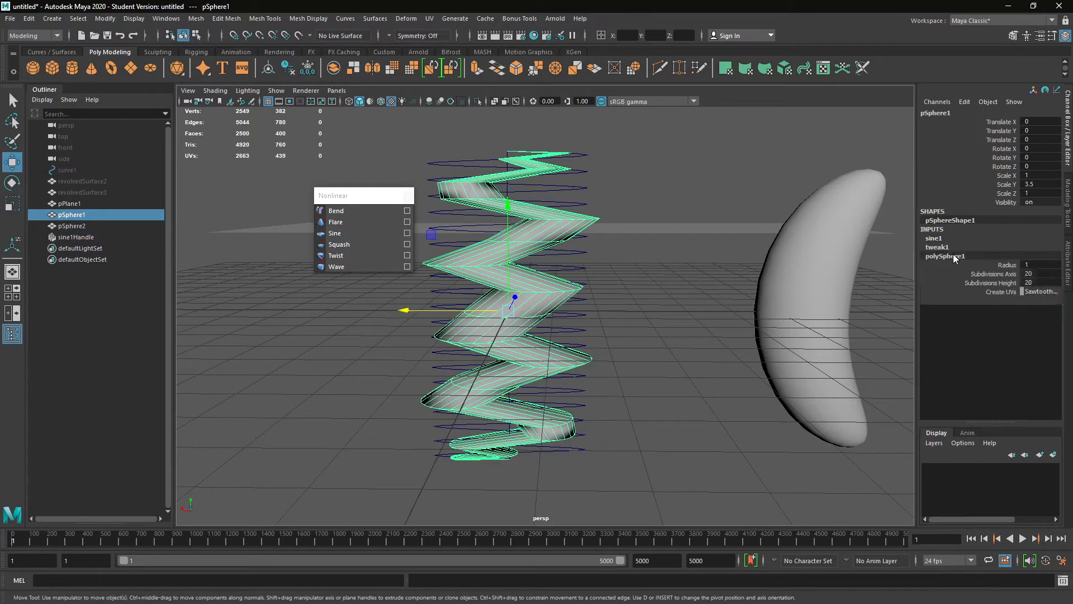
click(1000, 274)
middle_drag(604, 260, 850, 252)
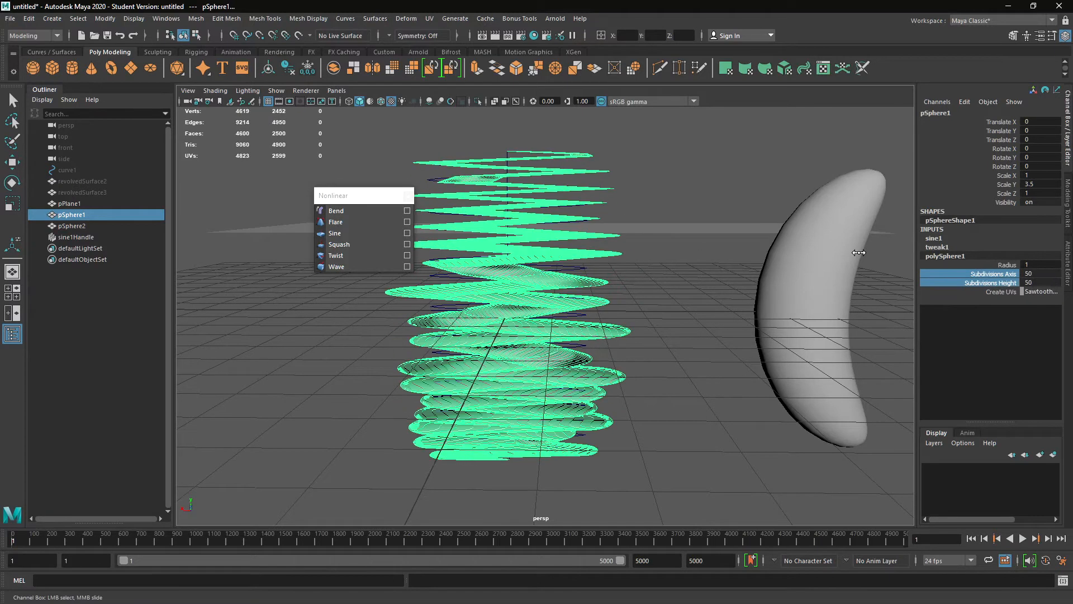
Step: Undo the sphere's subdivision changes and the Sine deformer, restoring the plain stretched sphere
click(1043, 282)
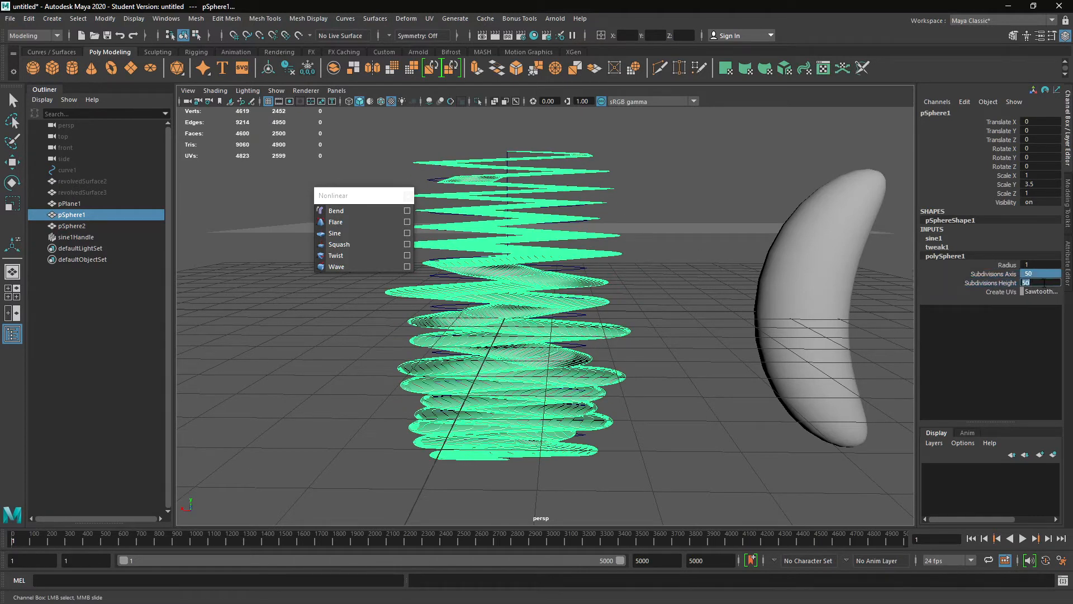
click(666, 225)
alt+drag(666, 205, 644, 234)
click(597, 206)
key(ctrl+z)
key(ctrl+z)
key(ctrl+z)
key(ctrl+z)
key(ctrl+z)
key(ctrl+z)
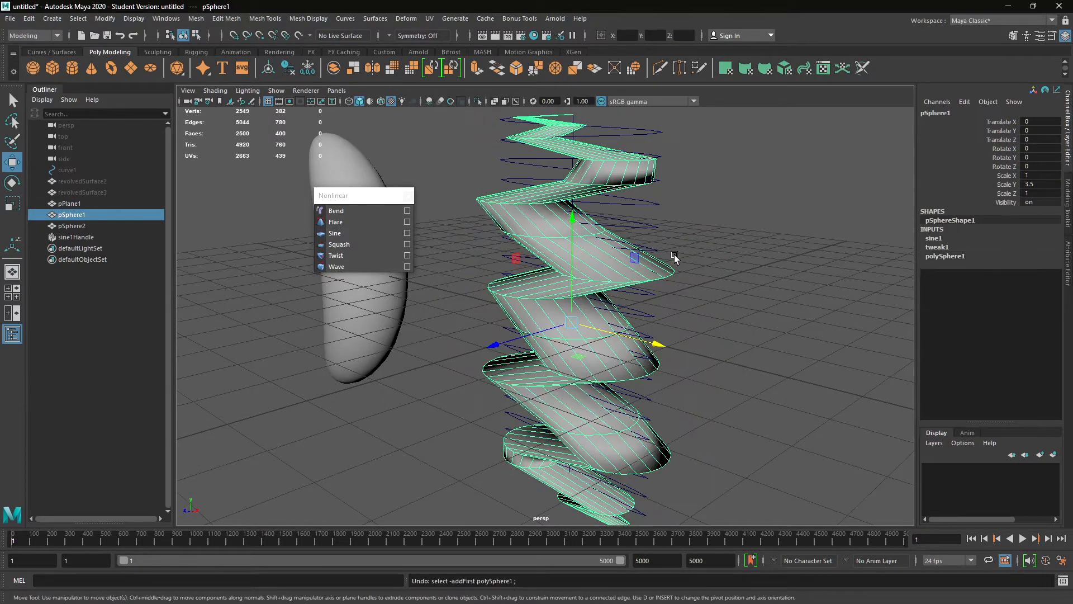
key(ctrl+z)
key(ctrl+z)
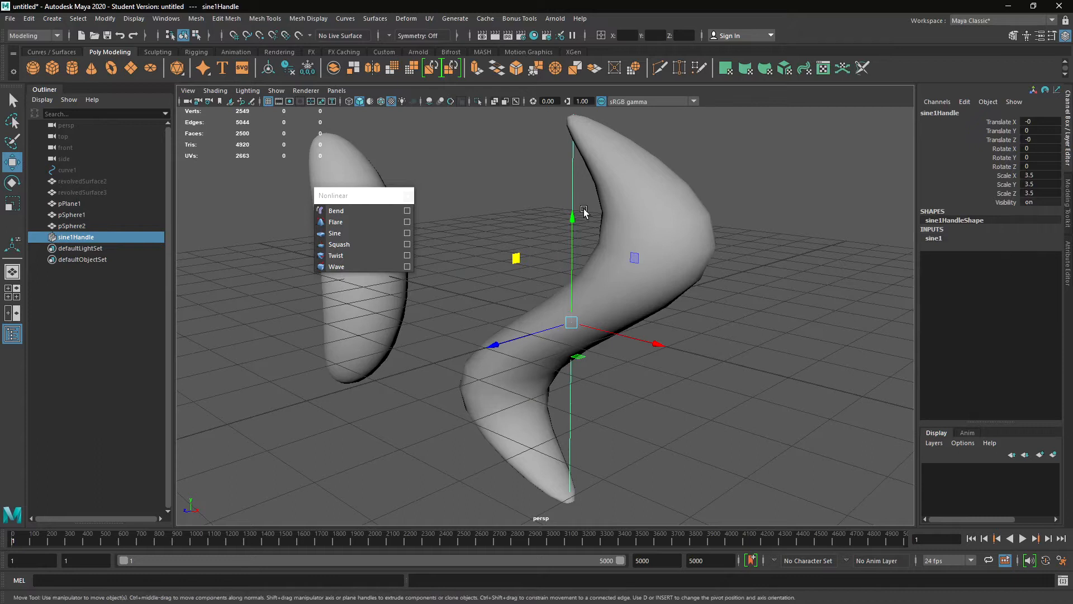
click(339, 256)
click(589, 272)
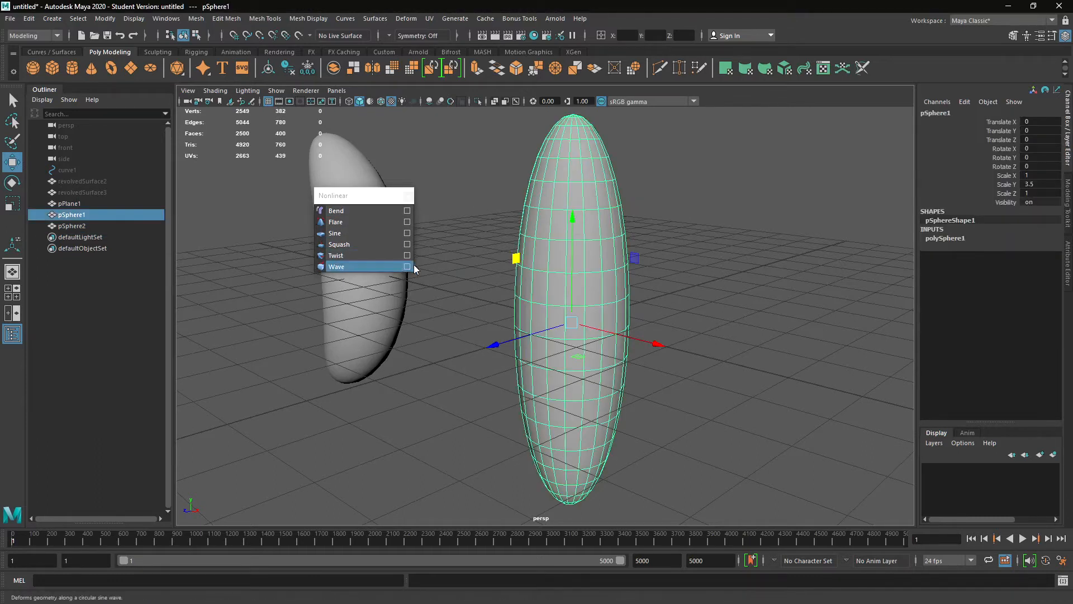
Step: Add a Twist deformer to the stretched sphere and set its Start Angle to about 117
click(357, 255)
scroll(588, 313, down, 3)
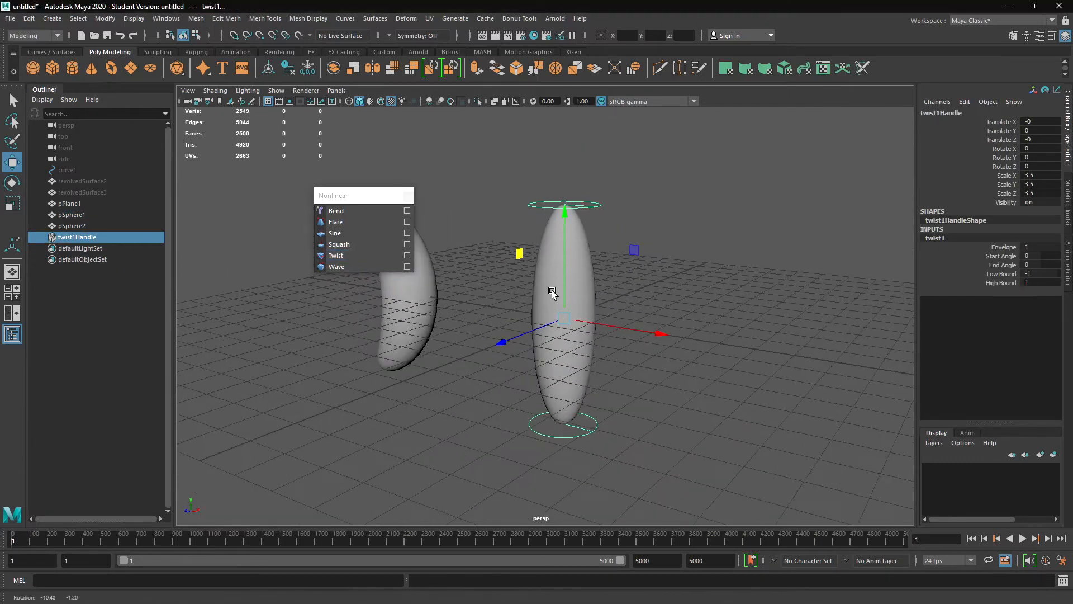
click(984, 255)
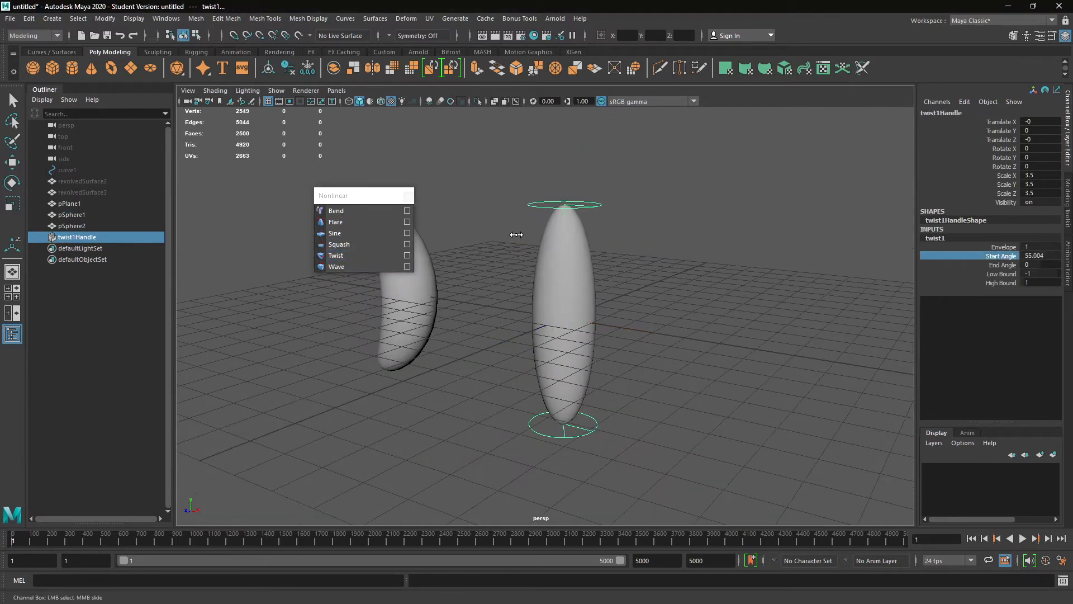
Step: Turn on wireframe-on-shaded display in the perspective view to reveal the twisted edges
click(586, 271)
key(w)
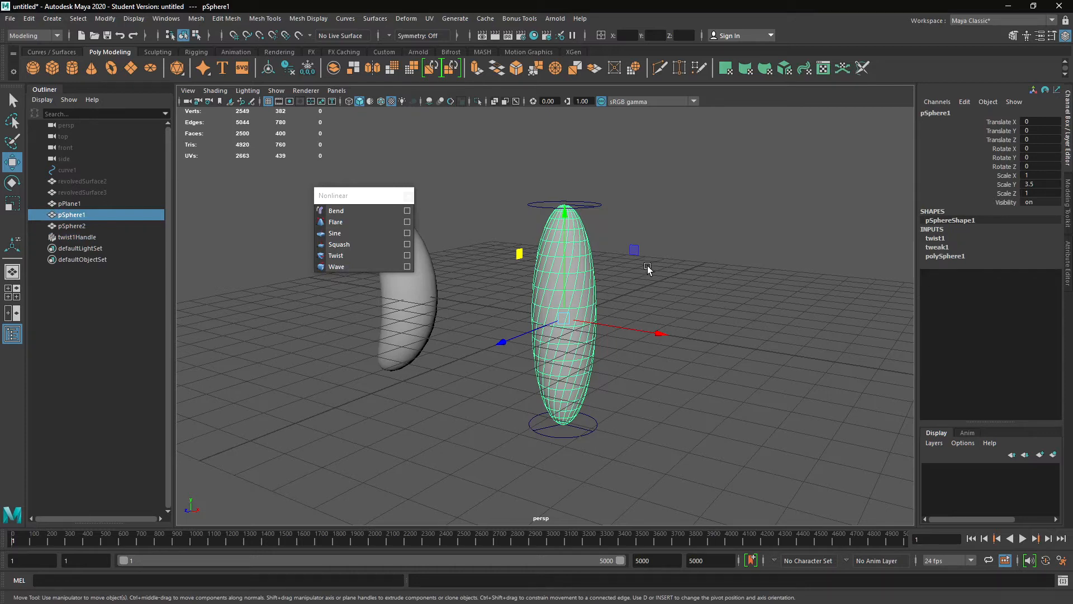
click(381, 100)
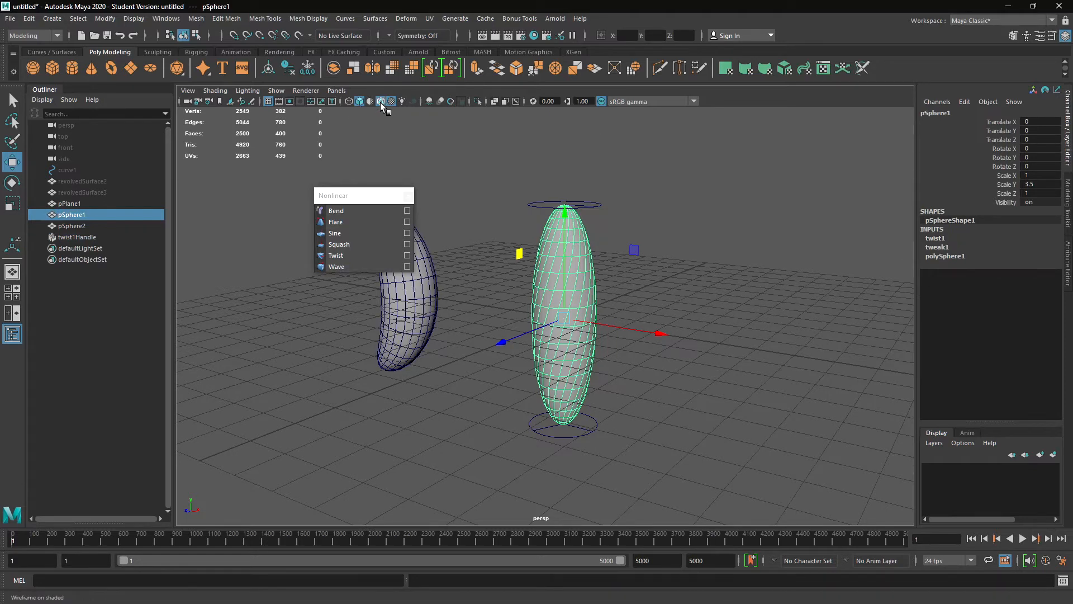
click(469, 151)
scroll(703, 298, up, 3)
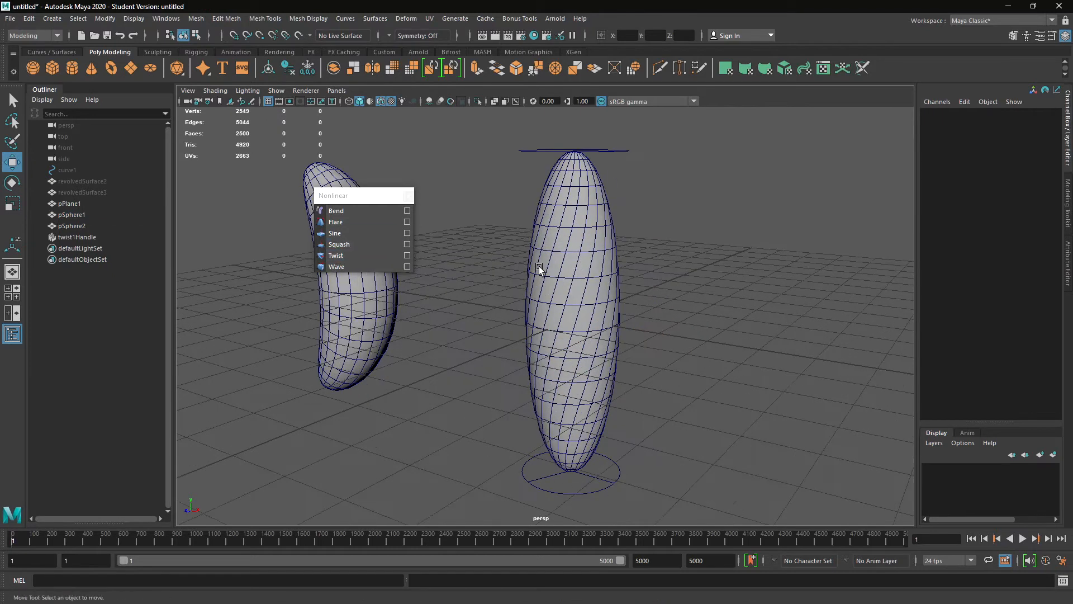
Step: Select the Twist handle and set its Low Bound to -10
click(593, 256)
drag(610, 142, 642, 163)
click(935, 239)
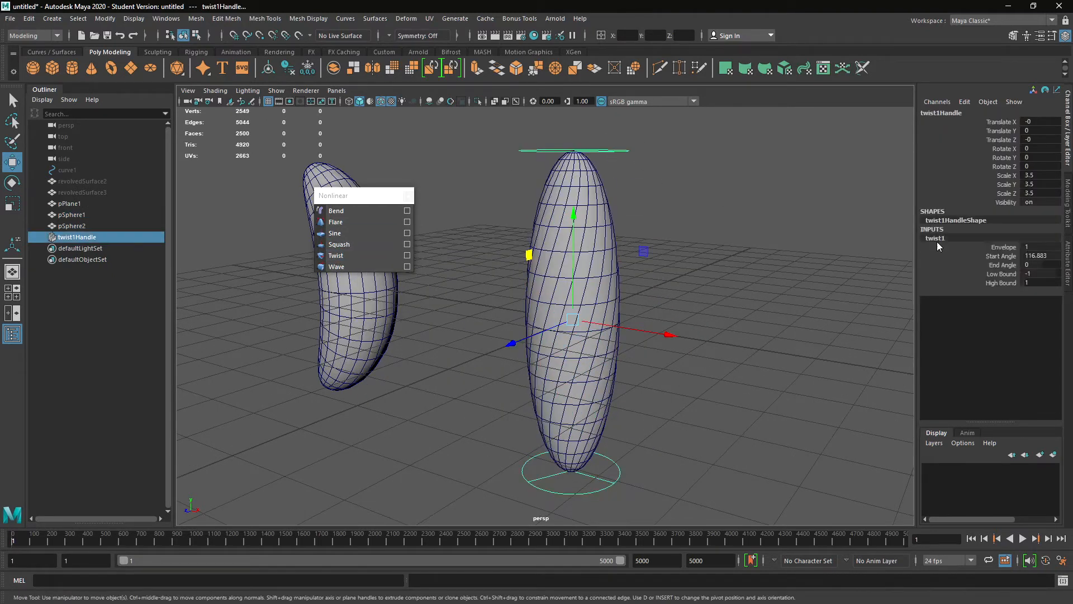
click(1001, 273)
middle_drag(810, 235, 693, 234)
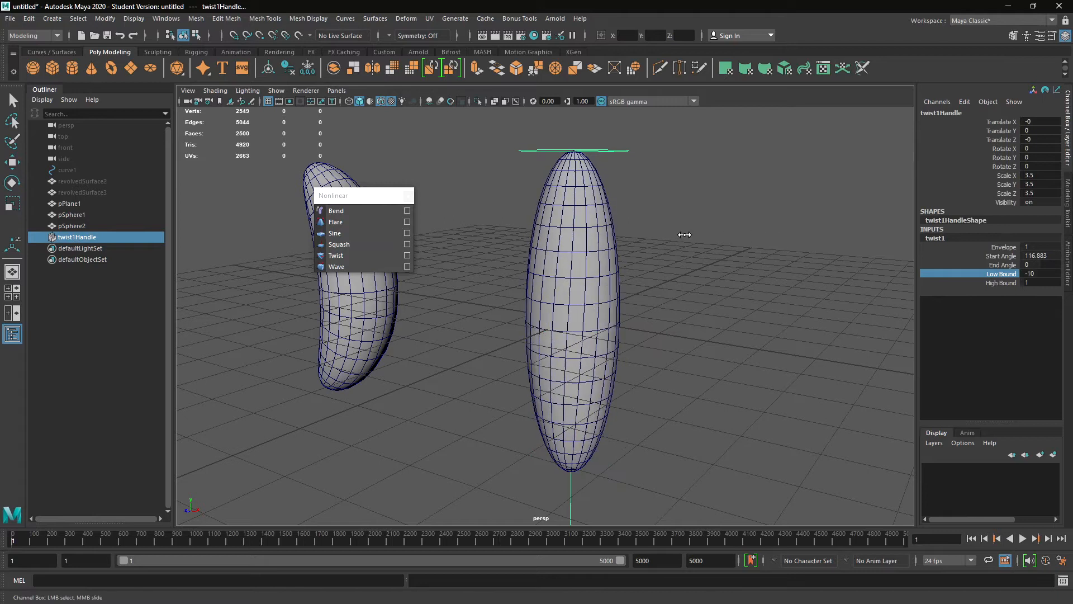
Step: Set the Twist deformer's Start Angle to about 859
click(974, 283)
click(1006, 256)
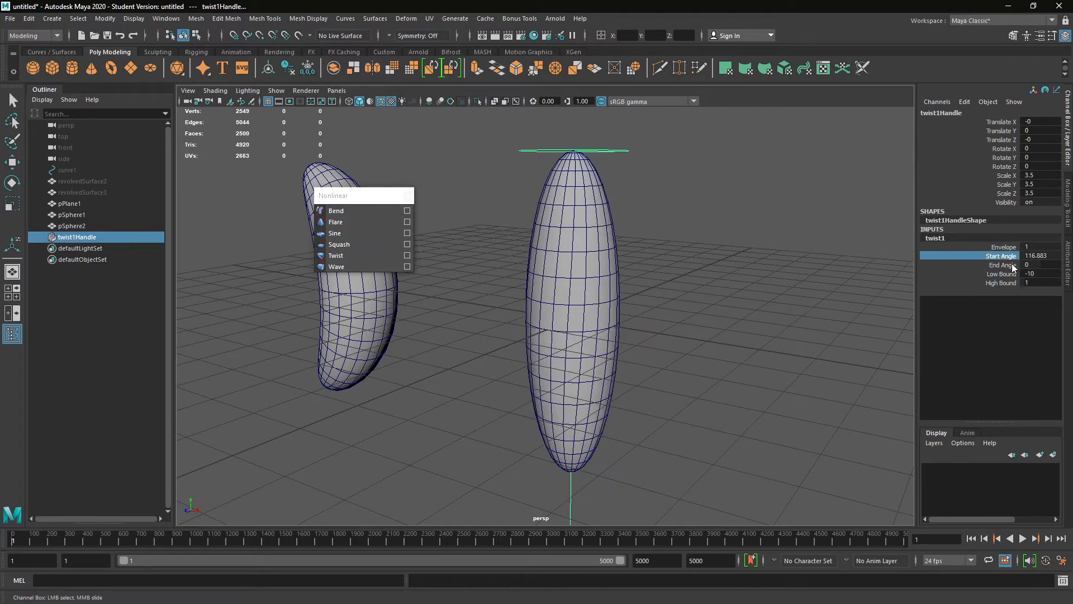
mouse_move(717, 240)
middle_down()
mouse_move(651, 233)
mouse_move(715, 224)
middle_up()
alt+drag(714, 225, 493, 237)
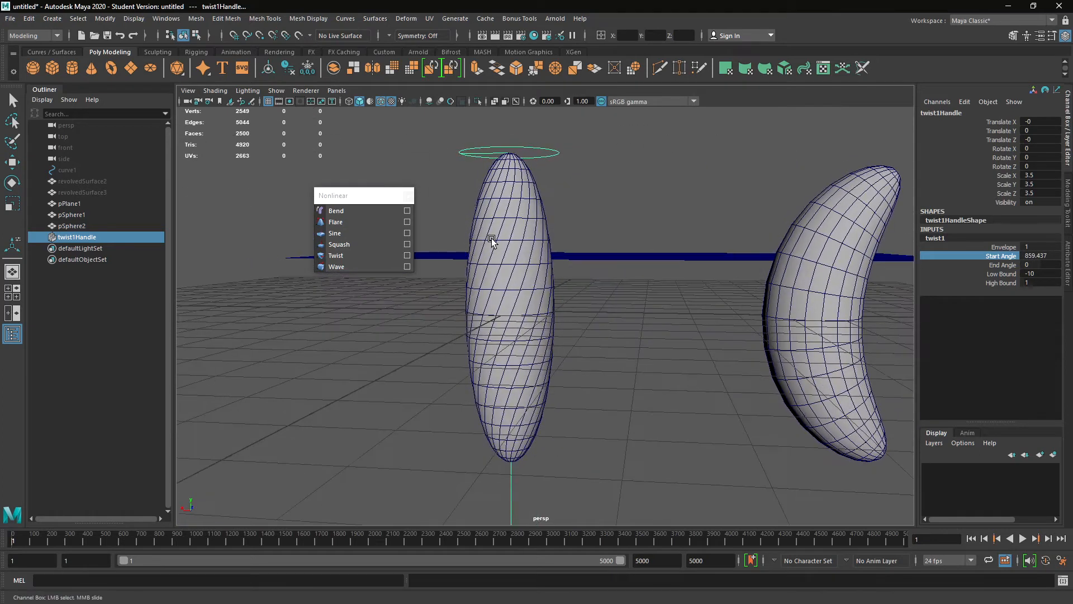
click(493, 237)
click(468, 315)
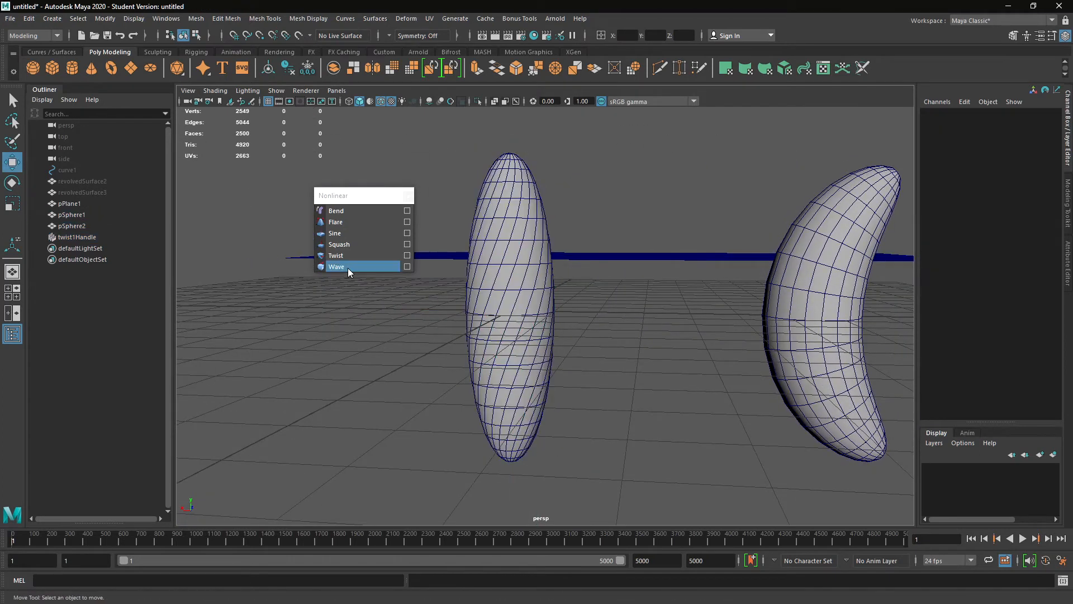
Step: Delete both spheres together with the Twist handle, leaving only the plane
scroll(608, 324, down, 5)
drag(756, 371, 757, 372)
click(485, 314)
drag(481, 305, 796, 416)
key(Delete)
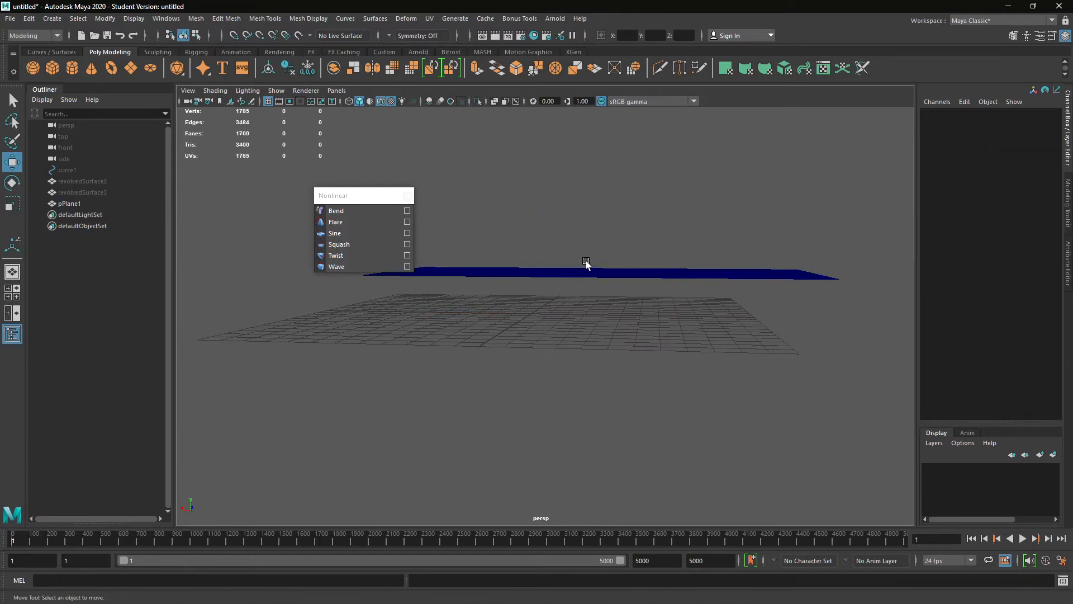
Step: Try a Wave deformer on the plane with amplitude 0.2 and wavelength 0.1
click(628, 317)
alt+drag(629, 316, 819, 301)
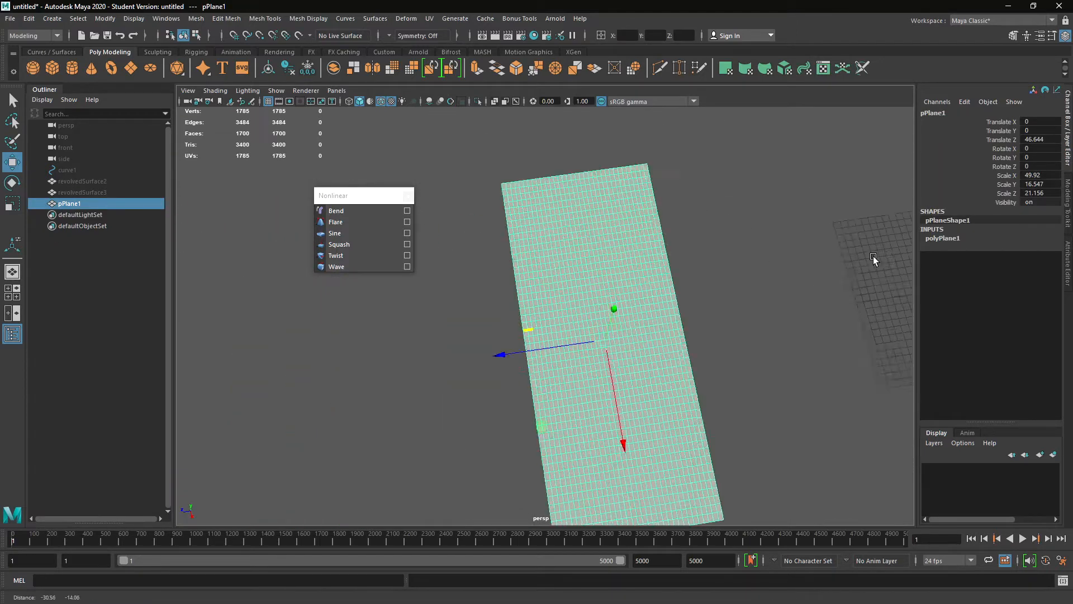
click(335, 266)
alt+drag(584, 360, 859, 345)
click(1002, 256)
middle_drag(668, 251, 694, 239)
Step: Undo the Wave deformer on the plane
key(ctrl+z)
key(ctrl+z)
key(ctrl+z)
key(ctrl+z)
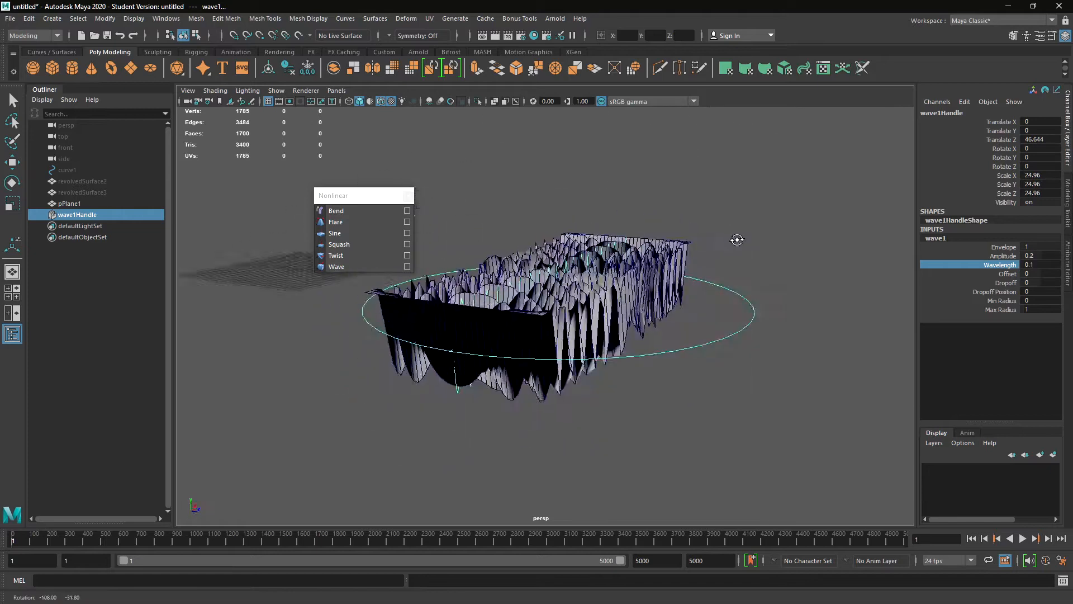
click(757, 223)
scroll(702, 285, up, 4)
alt+drag(699, 288, 602, 320)
click(603, 321)
scroll(695, 313, down, 4)
alt+drag(715, 270, 643, 291)
scroll(726, 313, up, 4)
scroll(729, 309, down, 2)
alt+drag(730, 309, 693, 268)
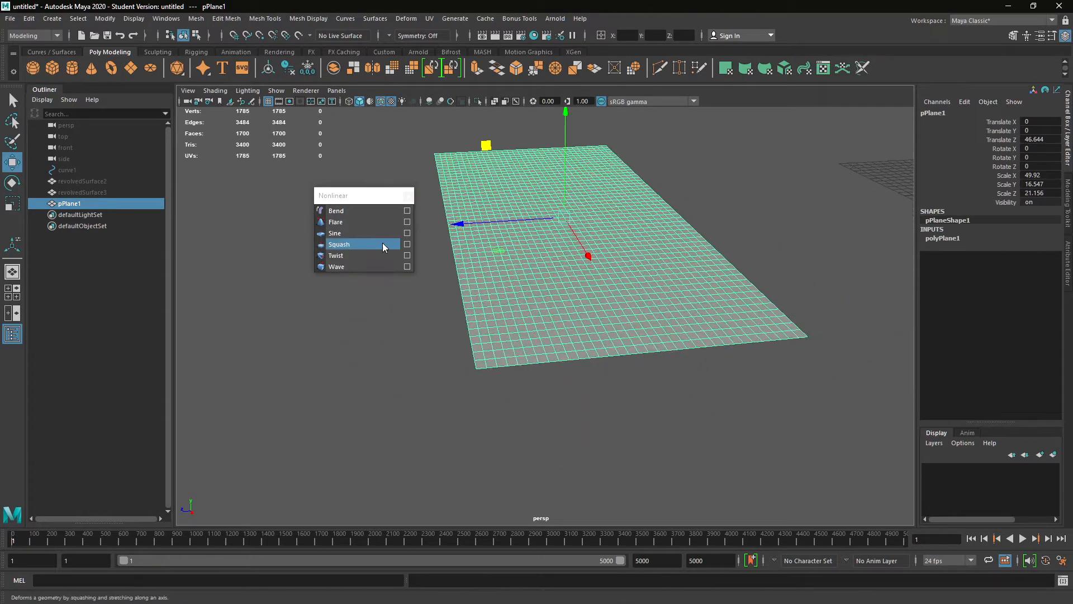
Step: Add a Sine deformer to the plane and set its amplitude to -0.1
click(359, 233)
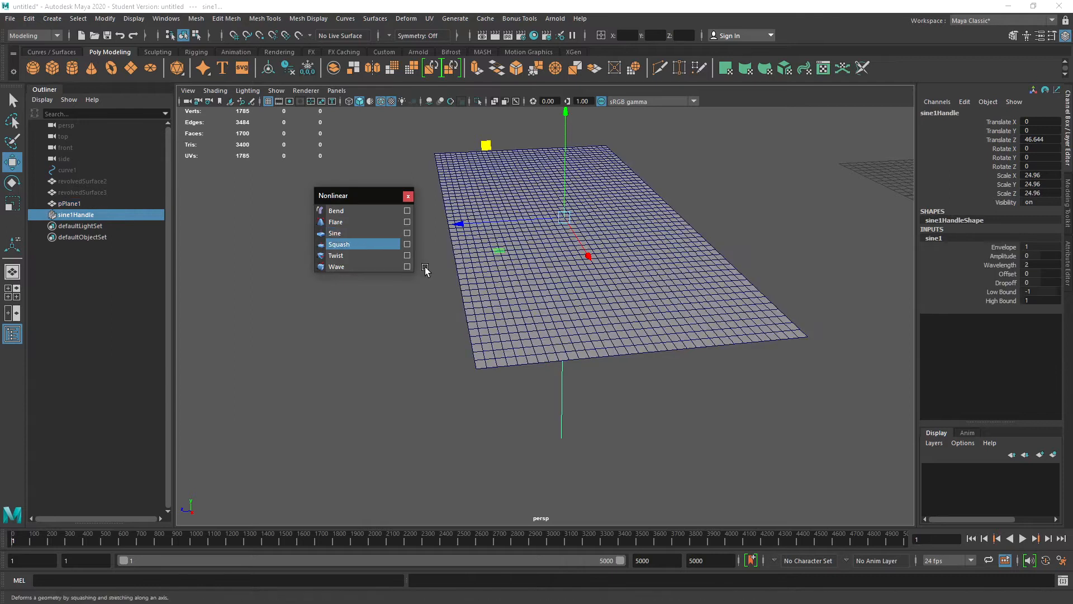
key(f)
key(e)
alt+drag(676, 287, 570, 258)
click(1003, 256)
mouse_move(675, 240)
middle_down()
mouse_move(723, 228)
mouse_move(662, 236)
middle_up()
click(678, 311)
key(e)
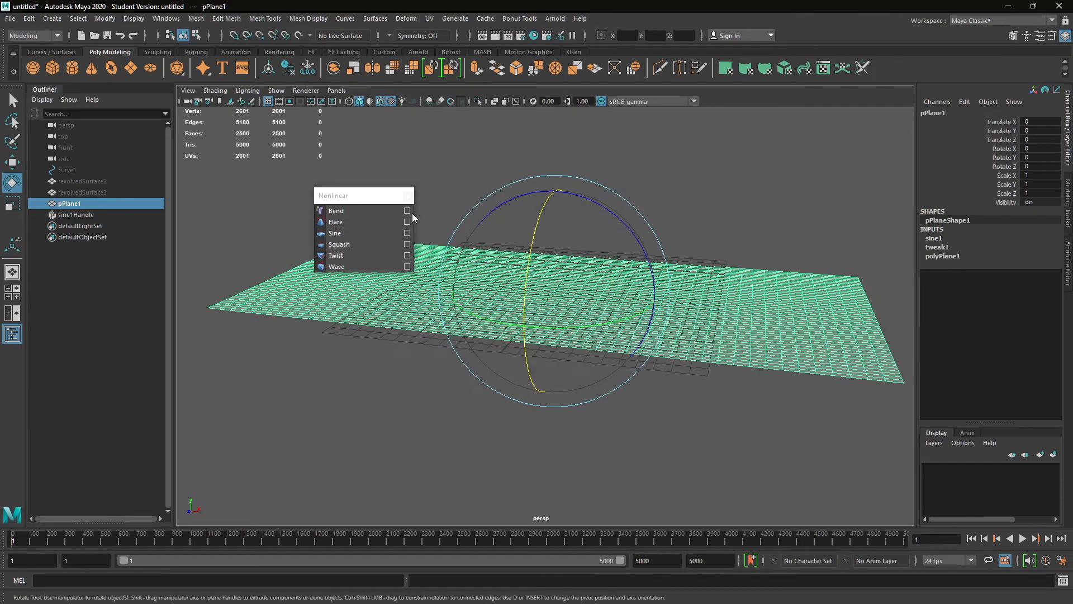
Step: Rotate the Sine handle to about 89.7 in X and 83.1 in Z so parallel ripples run across the plane
click(89, 180)
click(95, 192)
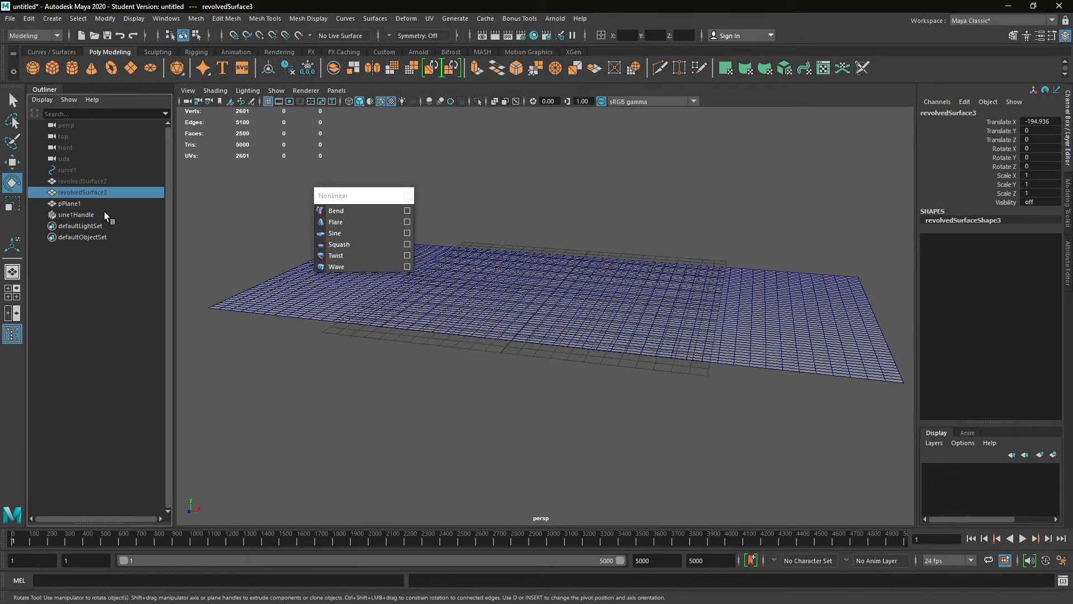
click(105, 215)
drag(635, 229, 489, 228)
scroll(507, 288, up, 4)
alt+drag(540, 286, 495, 301)
drag(493, 345, 458, 348)
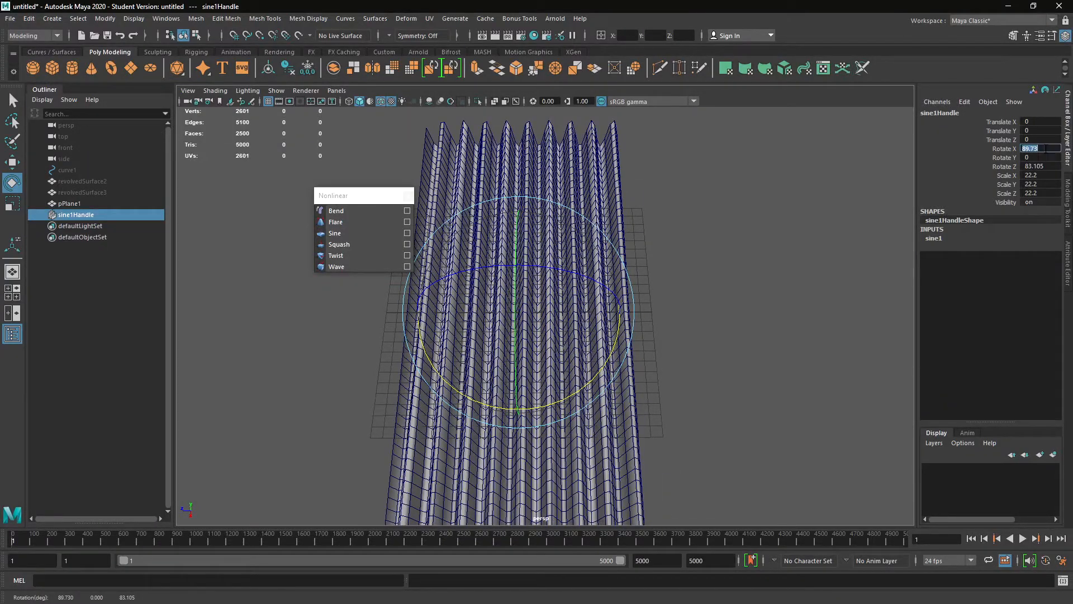
Step: Set the Sine handle's Rotate X and Rotate Z to exactly 90
key(Return)
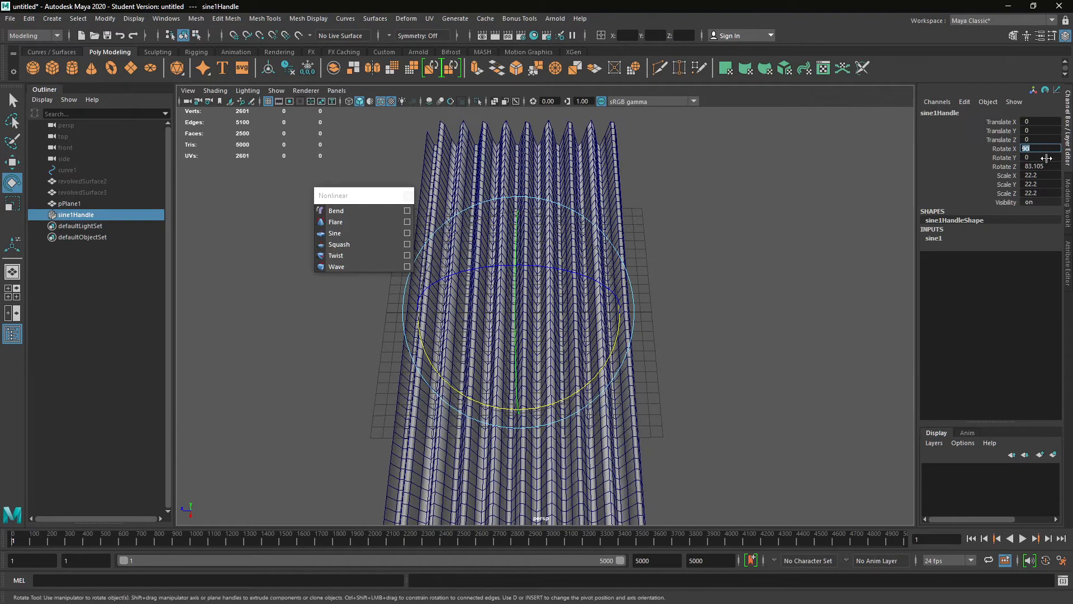
click(1052, 168)
text(90)
key(Return)
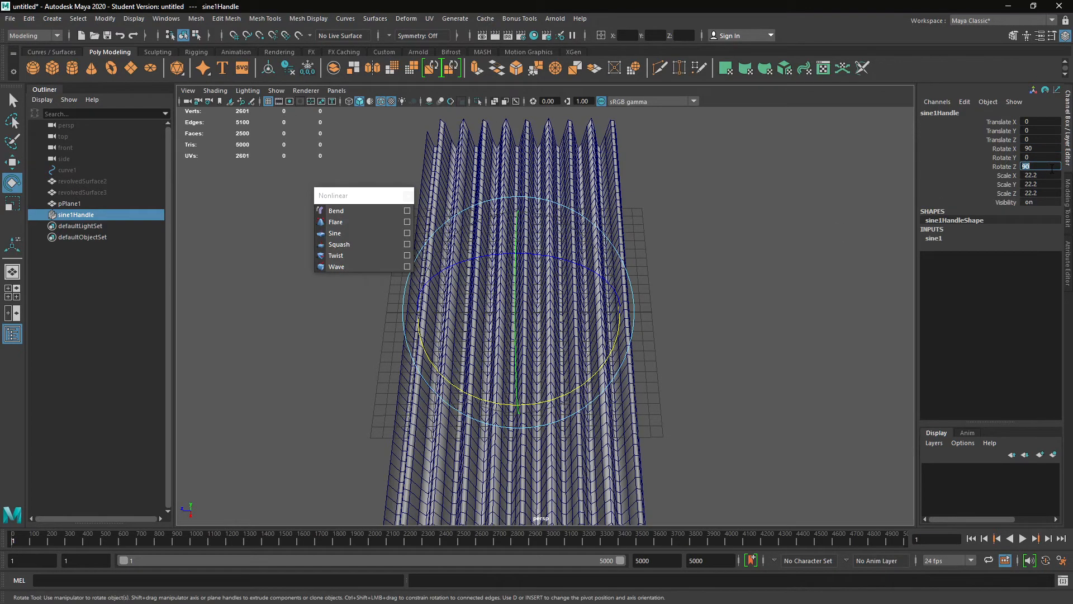
alt+drag(484, 309, 432, 243)
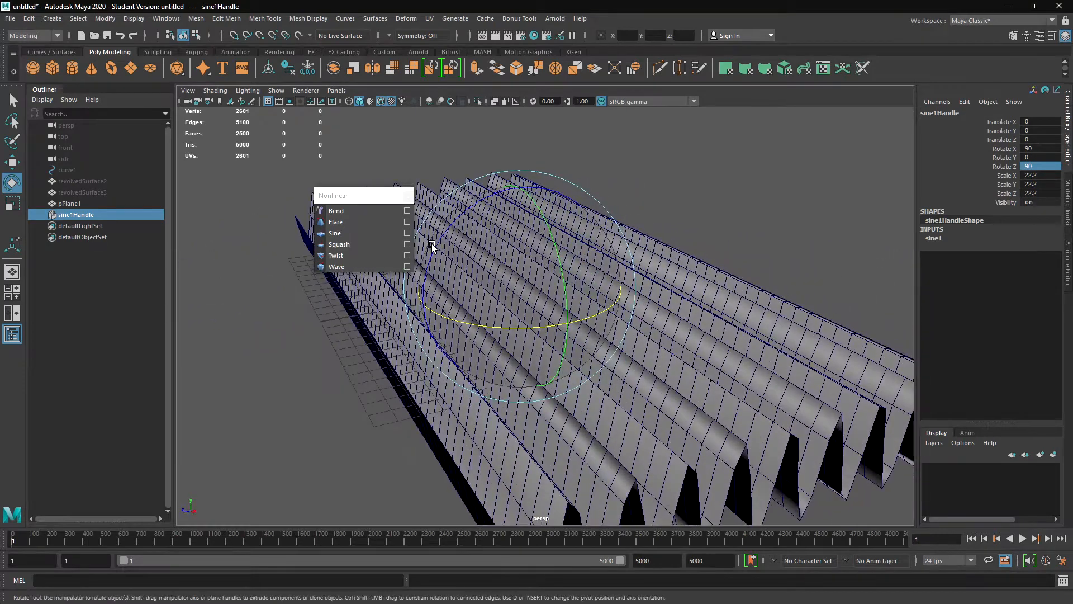
Step: Reduce the strength of the Sine deformer's amplitude to form shallow corrugations in the plane
click(933, 238)
click(1009, 255)
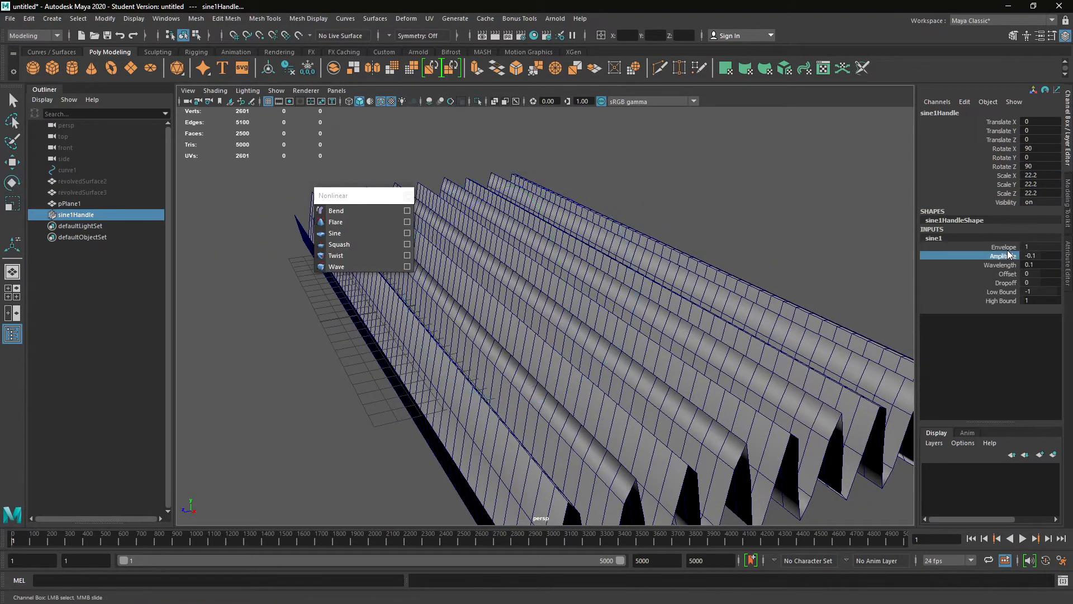
mouse_move(810, 228)
middle_down()
mouse_move(783, 221)
mouse_move(797, 217)
middle_up()
click(799, 215)
alt+drag(799, 247, 788, 252)
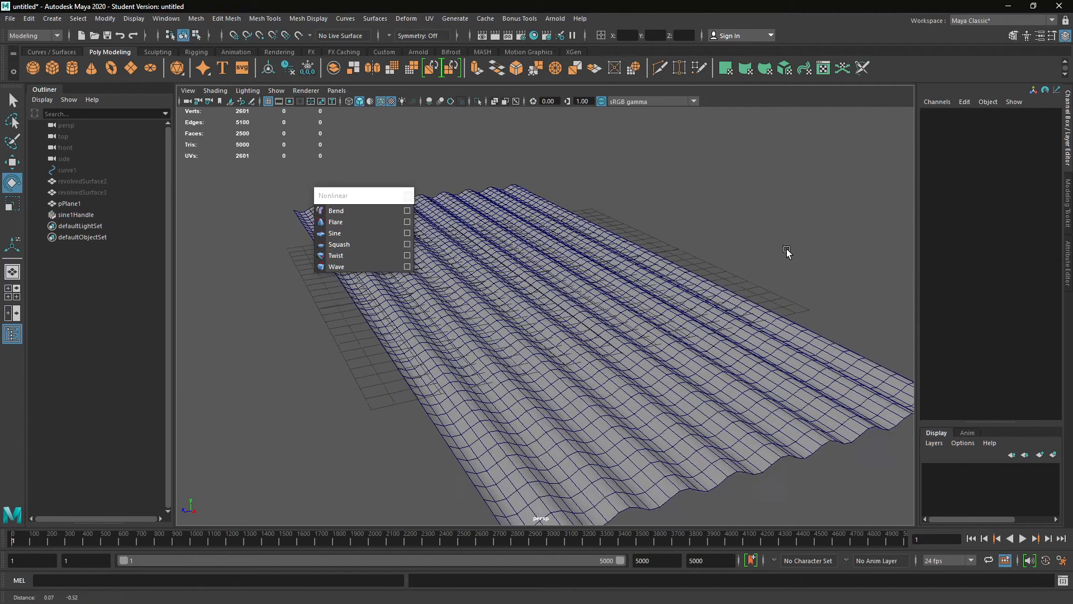
alt+middle_drag(788, 251, 702, 189)
Step: Set the corrugated plane's Subdivisions Width to 1
click(718, 325)
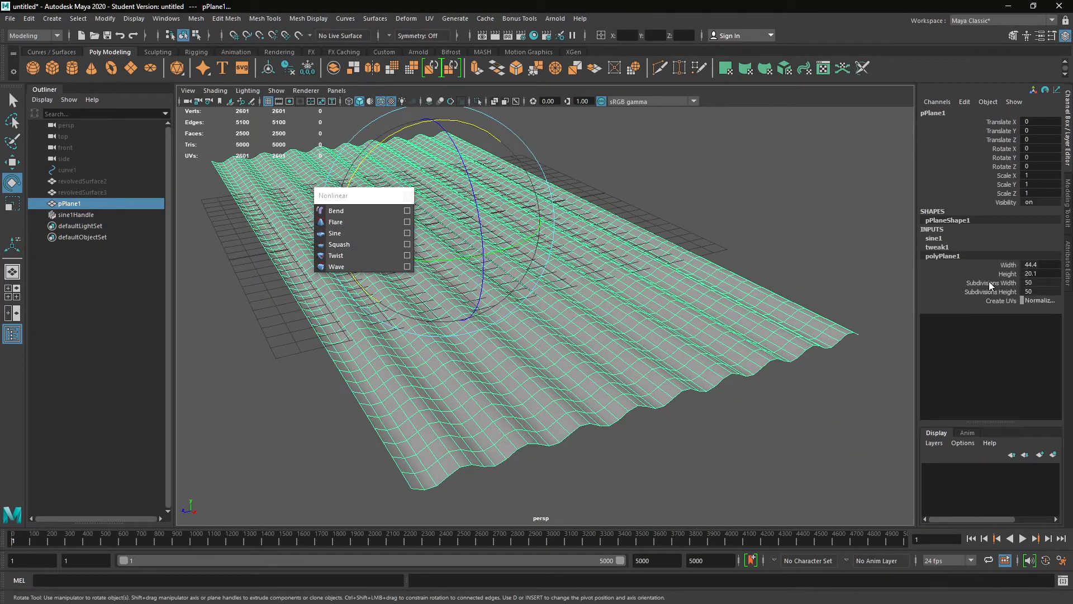
click(991, 283)
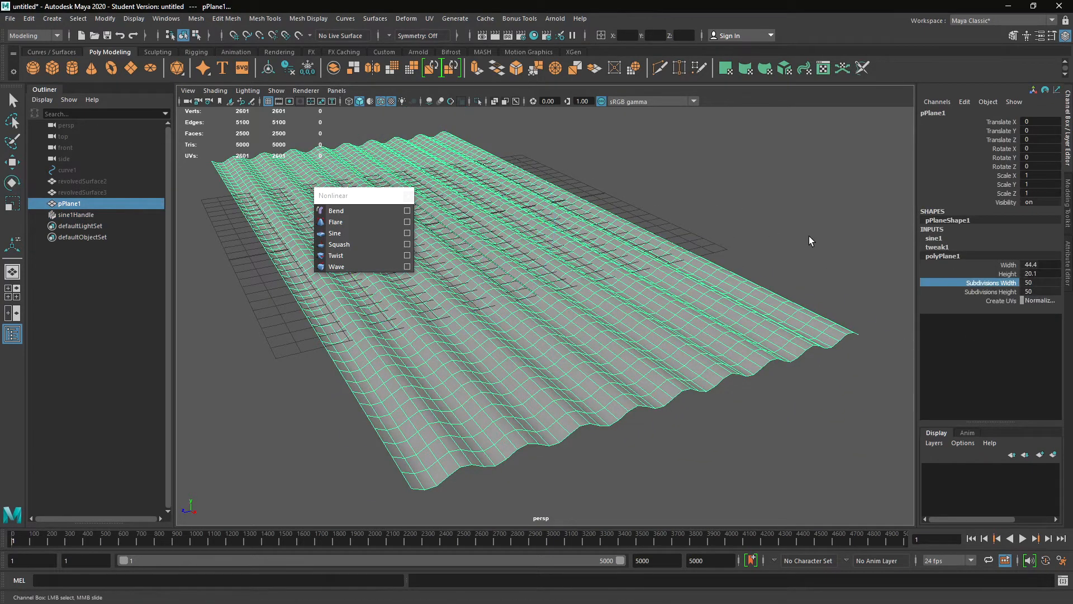
click(1054, 282)
text(1)
key(Return)
Step: Set the corrugated plane's Subdivisions Height to 60
mouse_move(811, 299)
alt+mouse_down()
mouse_move(740, 294)
mouse_move(697, 314)
mouse_move(682, 254)
mouse_move(876, 307)
mouse_move(730, 342)
mouse_move(969, 335)
alt+mouse_up()
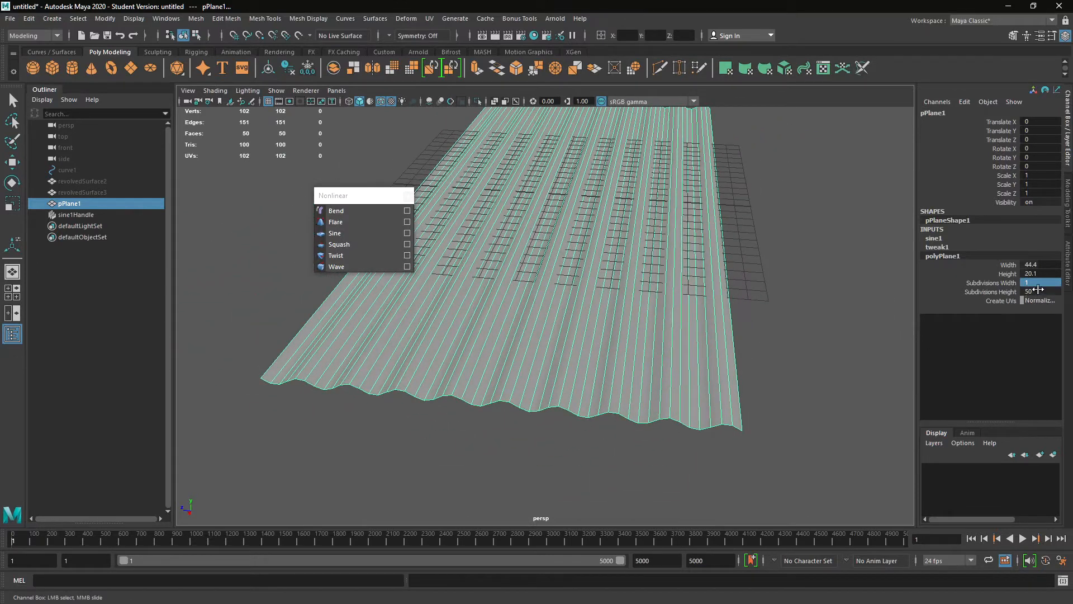
text(60)
key(Return)
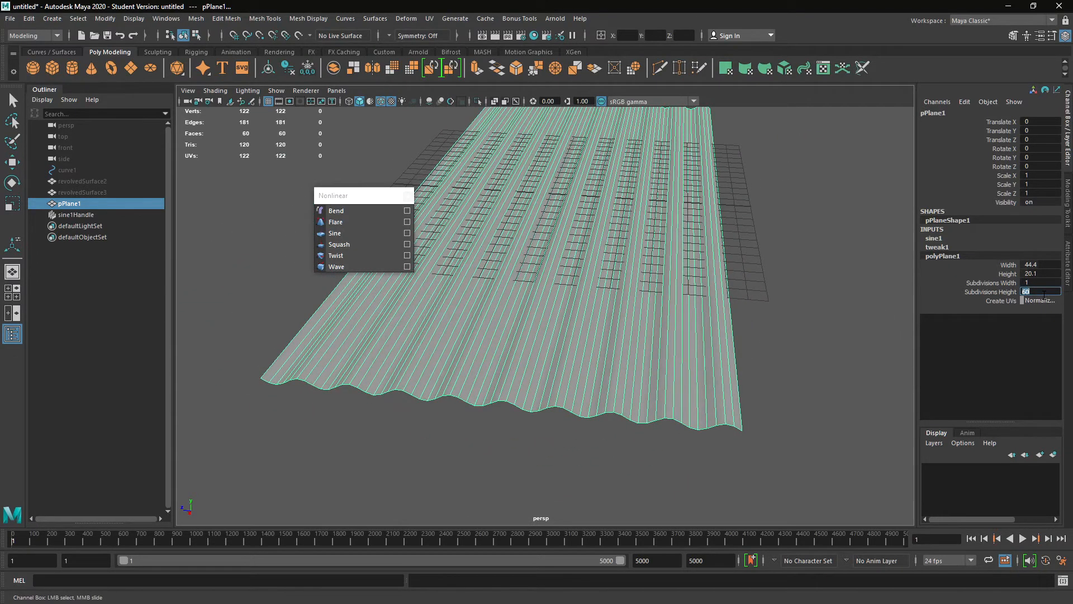
Step: Set the corrugated plane's Subdivisions Width to 50
mouse_move(719, 327)
alt+mouse_down()
mouse_move(712, 293)
mouse_move(671, 288)
mouse_move(780, 282)
alt+mouse_up()
key(e)
alt+middle_drag(771, 295, 701, 307)
click(702, 219)
click(619, 272)
click(945, 257)
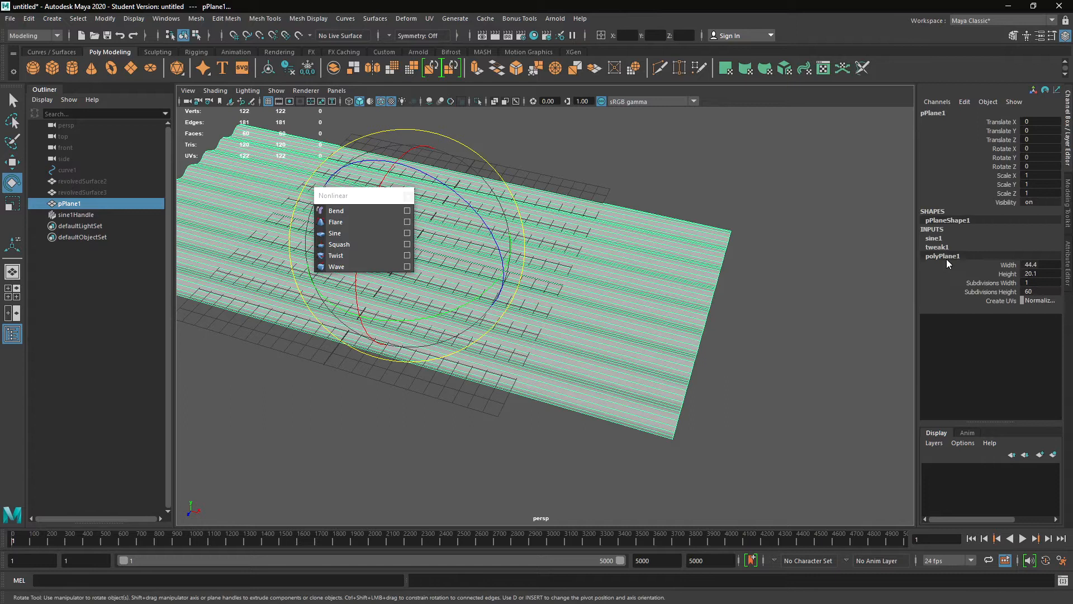
click(997, 283)
click(1040, 285)
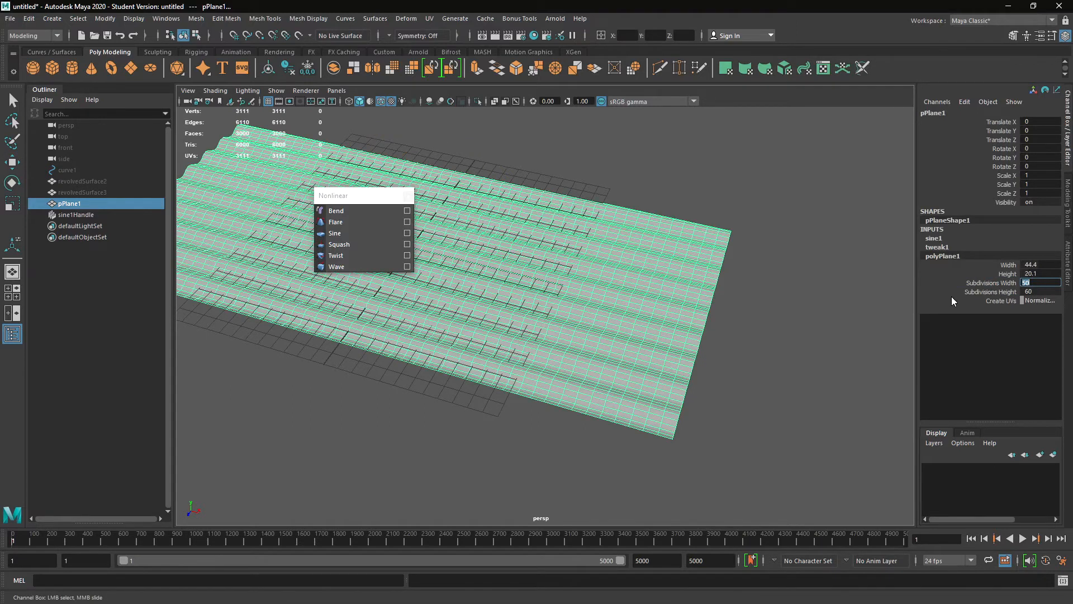
click(803, 311)
click(664, 294)
alt+drag(664, 294, 752, 284)
alt+right_drag(752, 284, 671, 311)
alt+drag(671, 314, 632, 272)
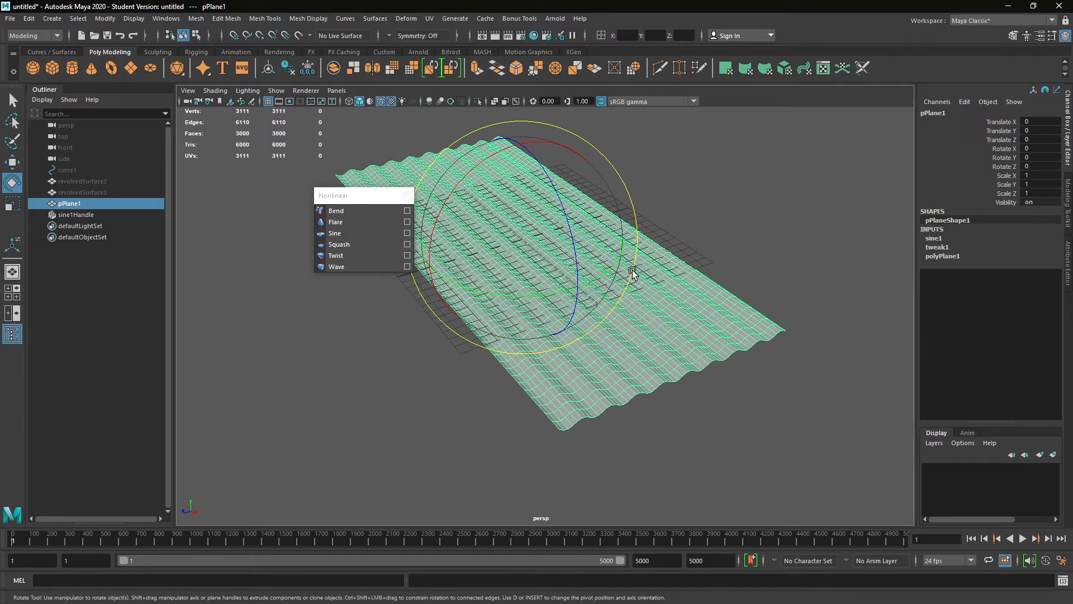
alt+right_drag(636, 272, 722, 297)
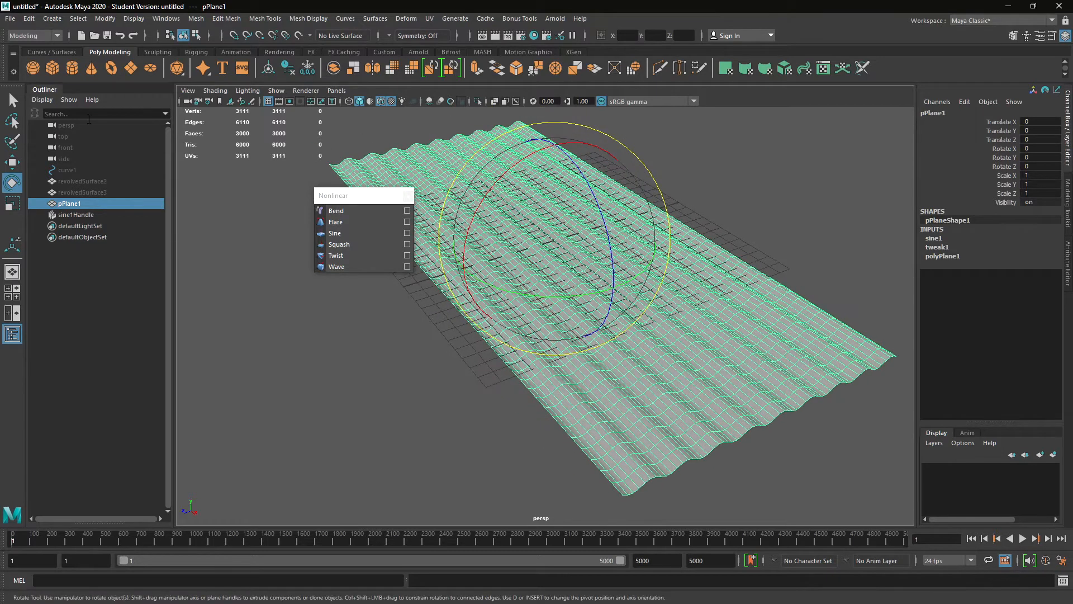
Step: Duplicate the corrugated plane repeatedly along its Z axis to lay out copies beside the original
key(q)
scroll(266, 223, down, 5)
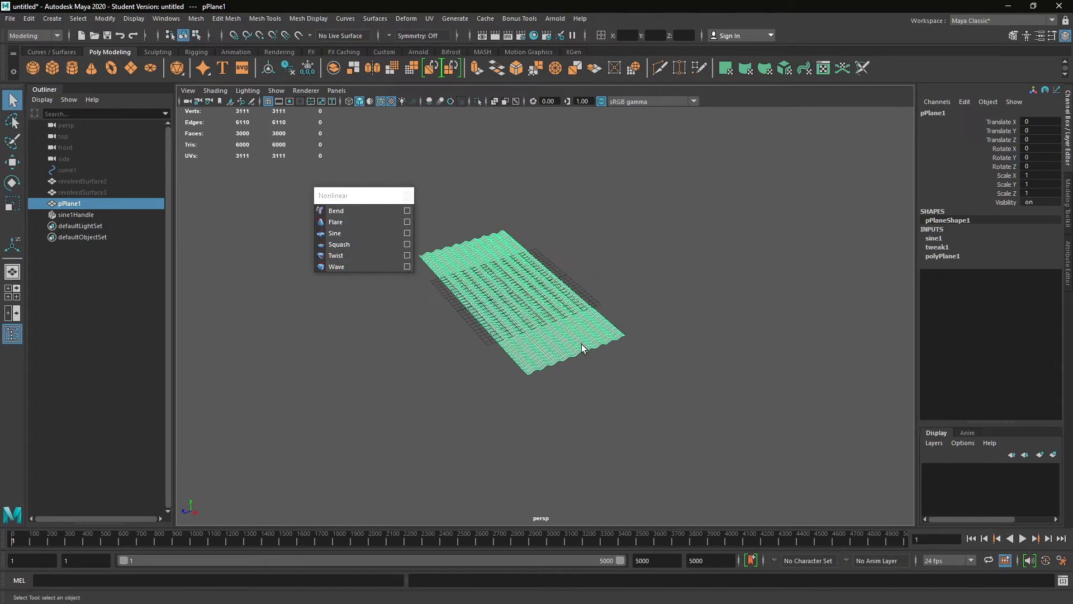
click(12, 162)
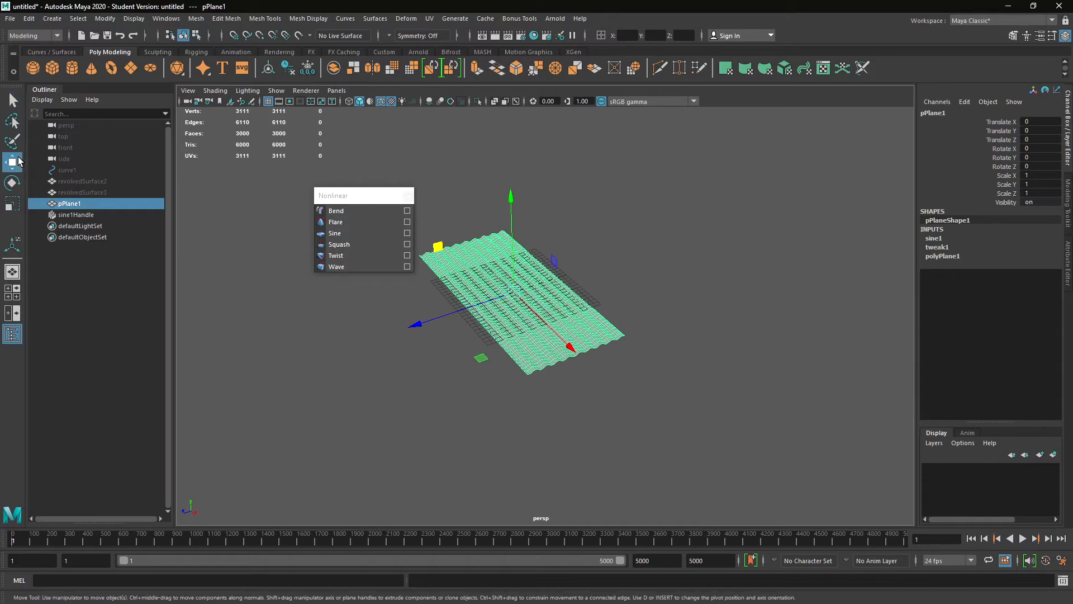
shift+drag(416, 326, 582, 281)
shift+click(598, 324)
shift+drag(440, 314, 694, 255)
alt+middle_drag(787, 331, 595, 388)
Step: Duplicate a sheet back along the Z axis to Translate Z about -47.3 so that it overlaps the neighbouring copies
click(643, 352)
click(699, 252)
shift+drag(626, 248, 438, 307)
scroll(585, 398, up, 3)
alt+drag(584, 398, 633, 345)
scroll(683, 364, up, 4)
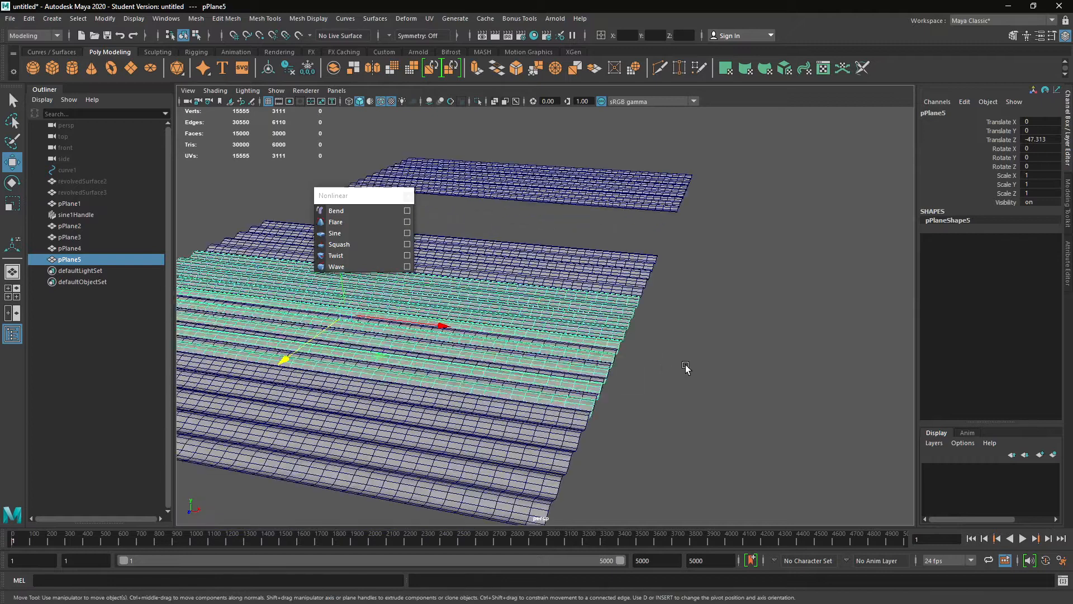
Step: Raise the overlapping sheet nearest the original plane to a Translate Y of about 1.02
click(692, 362)
alt+drag(757, 328, 609, 330)
click(607, 358)
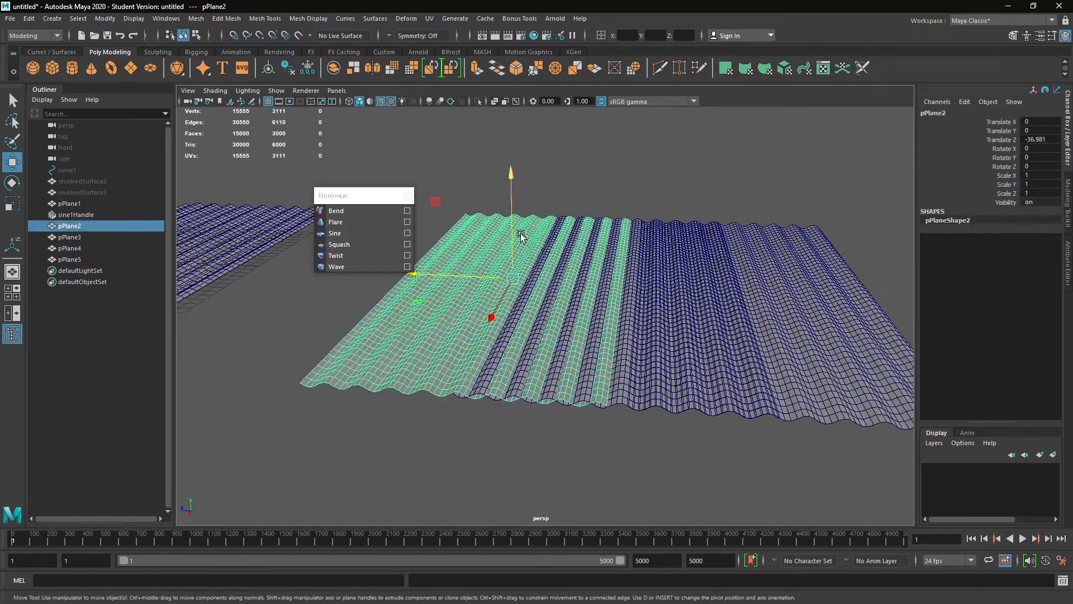
drag(512, 178, 511, 167)
Step: Lower the overlapping sheet on the opposite side of the group to a Translate Y of about -0.9
click(731, 324)
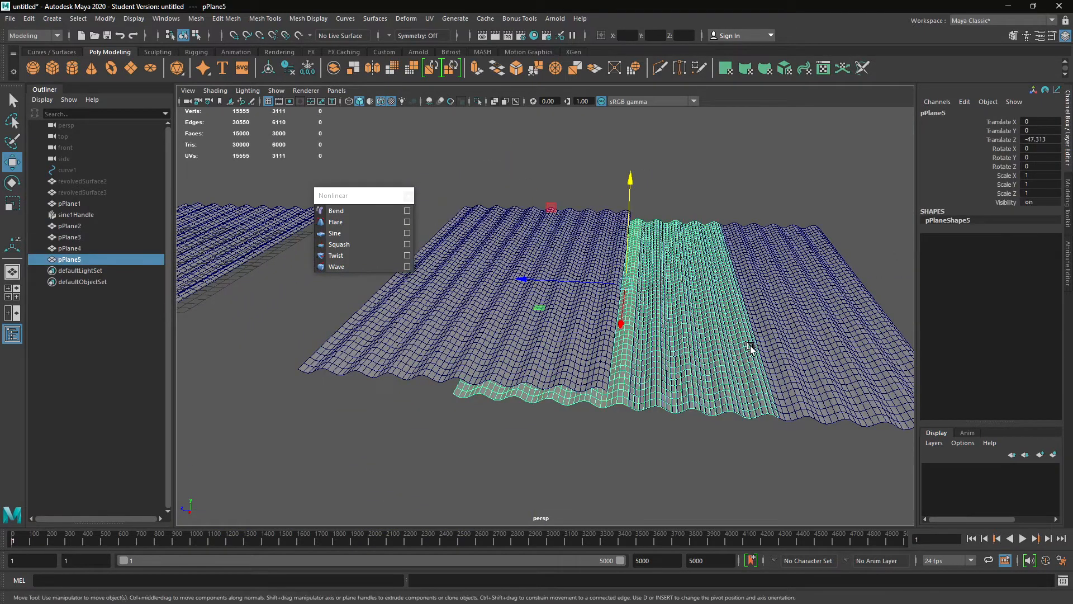
alt+drag(750, 349, 679, 318)
click(724, 295)
mouse_move(695, 185)
mouse_down()
mouse_move(696, 165)
mouse_move(706, 196)
mouse_up()
alt+drag(661, 165, 608, 340)
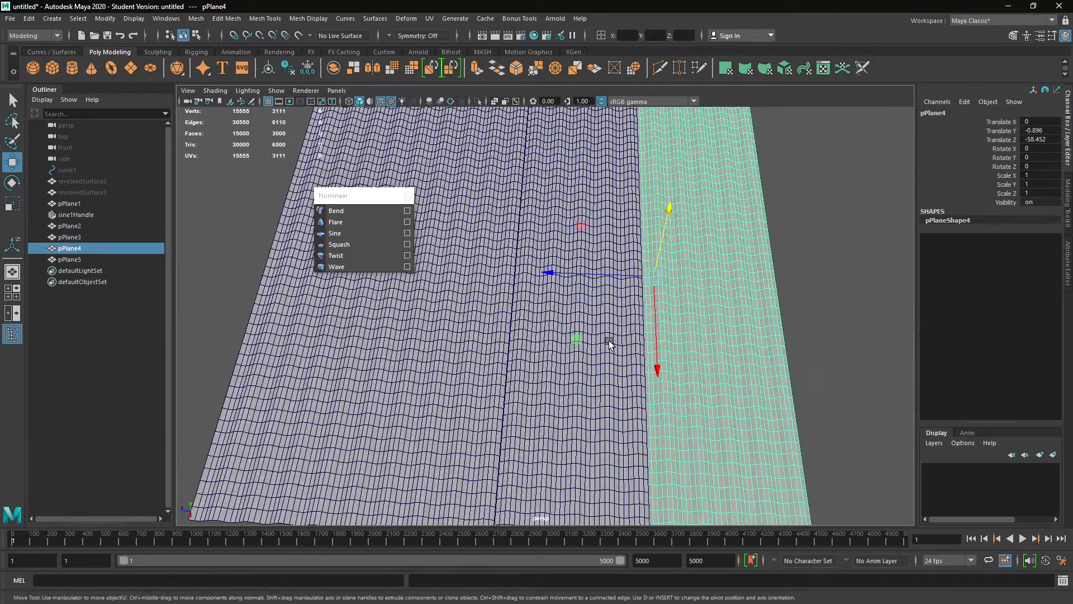
Step: Activate the Sculpt tool on the raised sheet with a brush size of about 2.49 and open the tool's settings
click(476, 314)
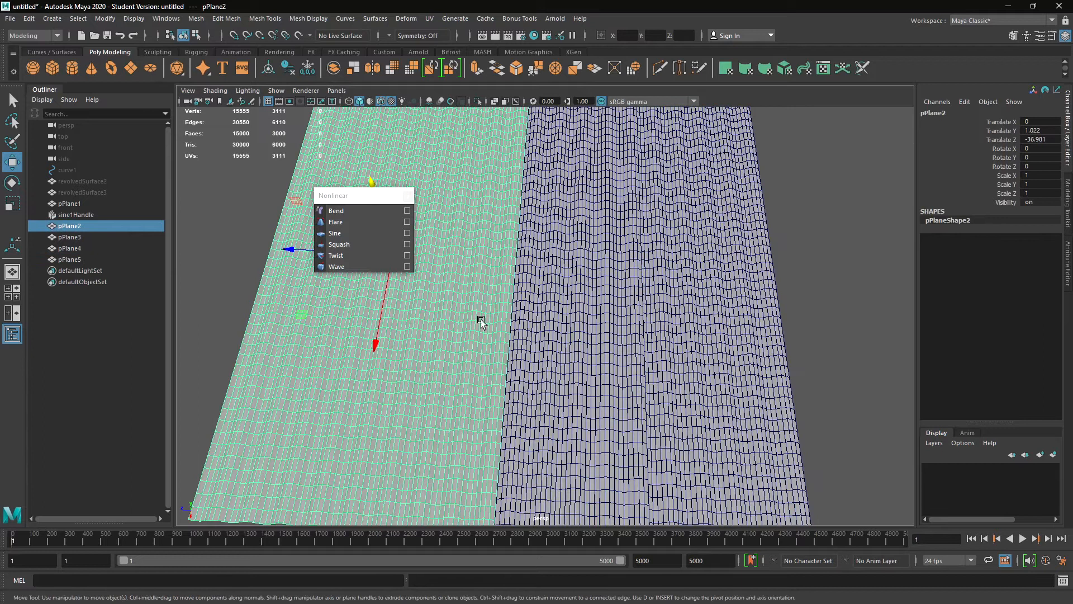
click(159, 51)
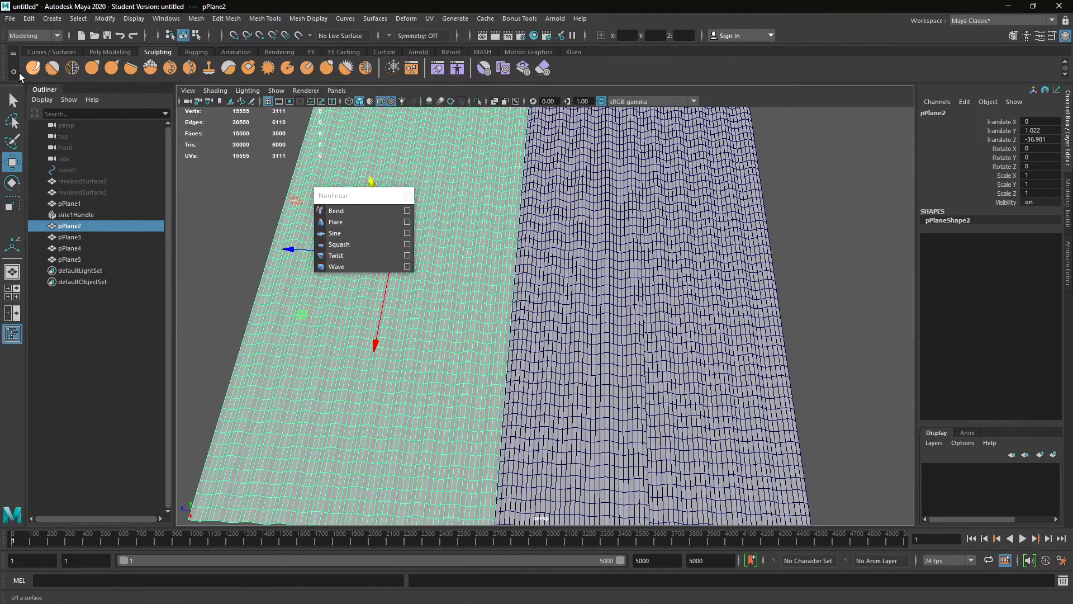
click(33, 68)
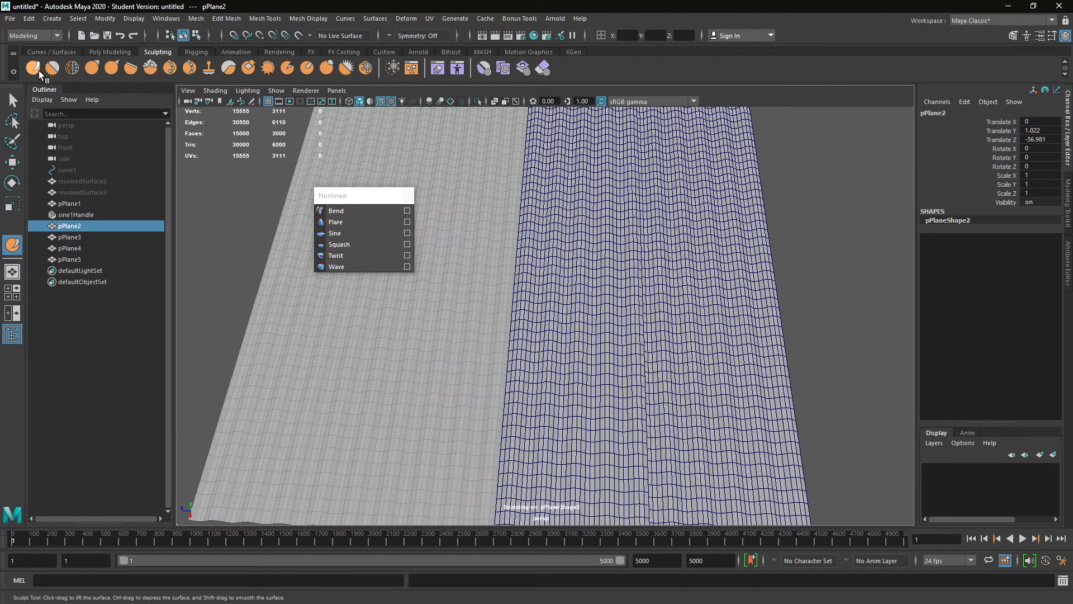
mouse_move(455, 292)
alt+mouse_down()
mouse_move(628, 240)
mouse_move(609, 253)
alt+mouse_up()
mouse_move(519, 378)
alt+mouse_down()
mouse_move(555, 299)
mouse_move(558, 313)
alt+mouse_up()
key(b)
mouse_move(451, 383)
mouse_down()
mouse_move(496, 384)
mouse_move(435, 383)
mouse_move(453, 382)
mouse_up()
key(b)
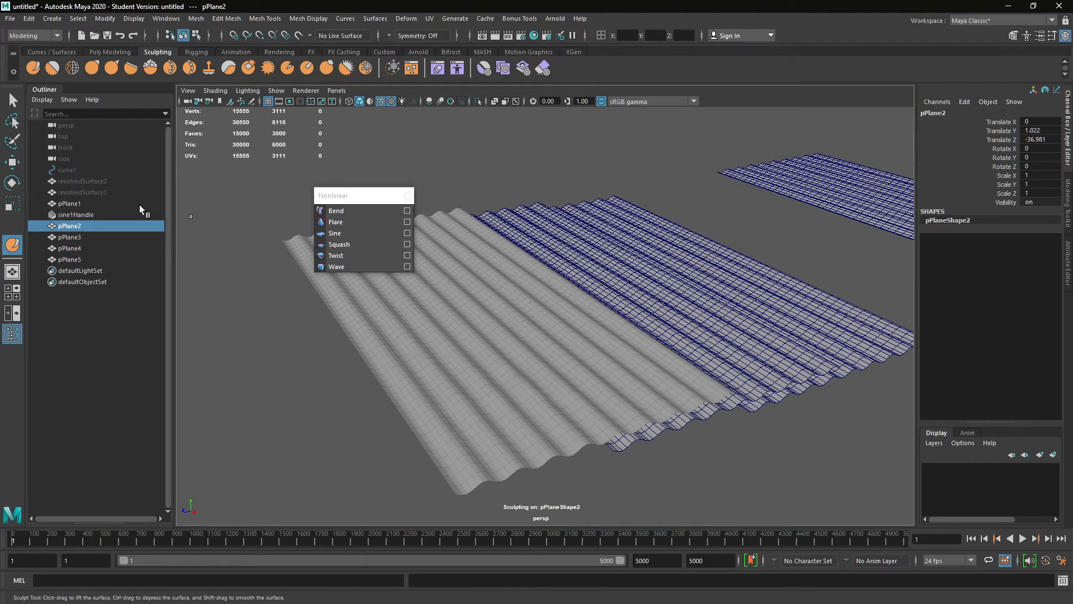
double_click(12, 246)
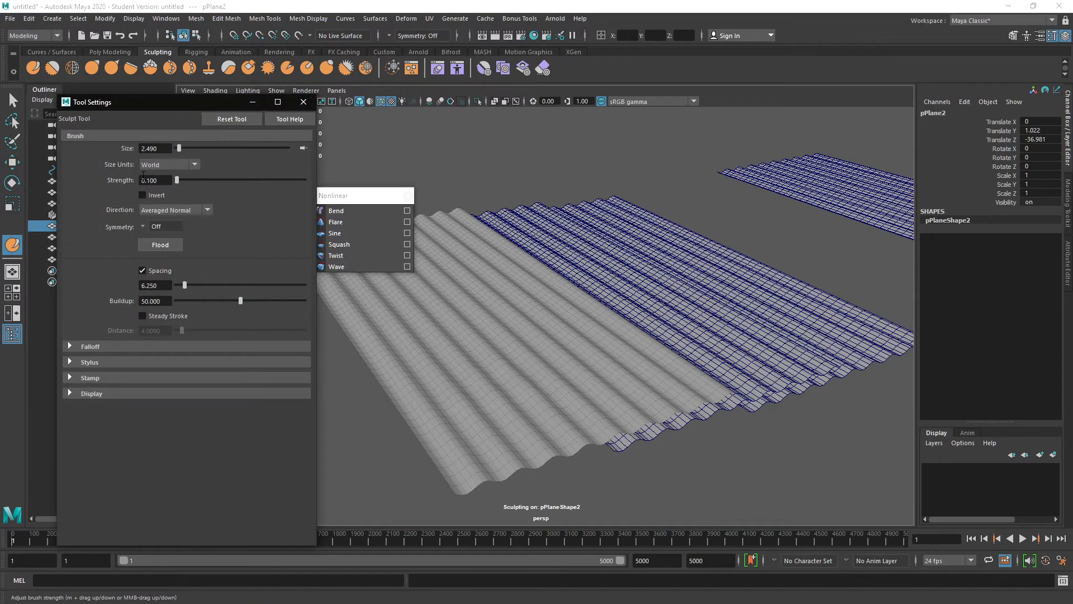
Step: Try a sculpting stroke on the raised sheet with a strength of 5, and undo it
drag(177, 180, 204, 179)
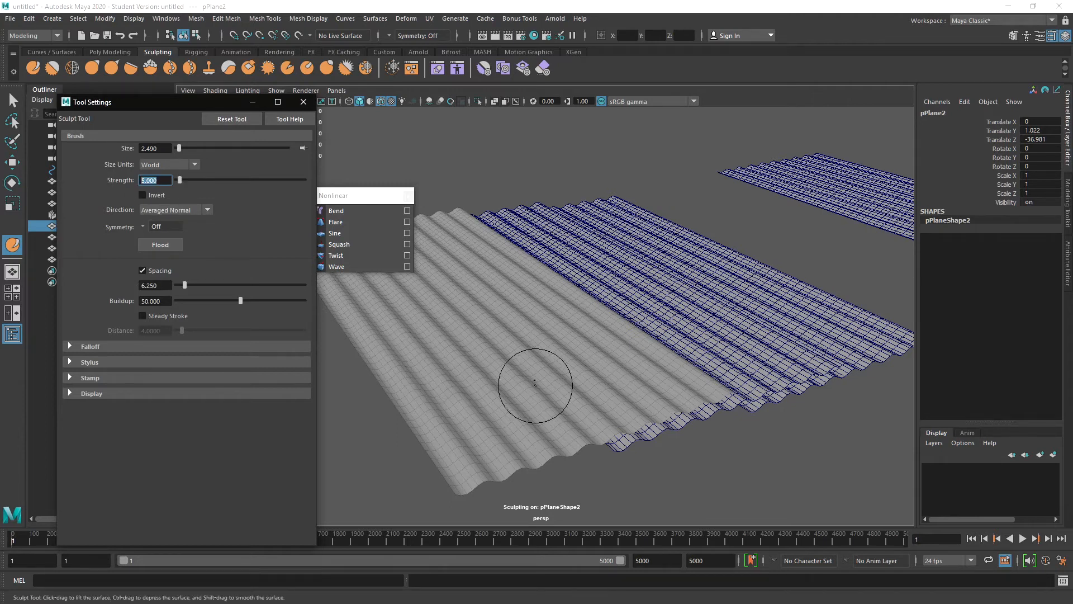
drag(505, 361, 492, 343)
key(ctrl+z)
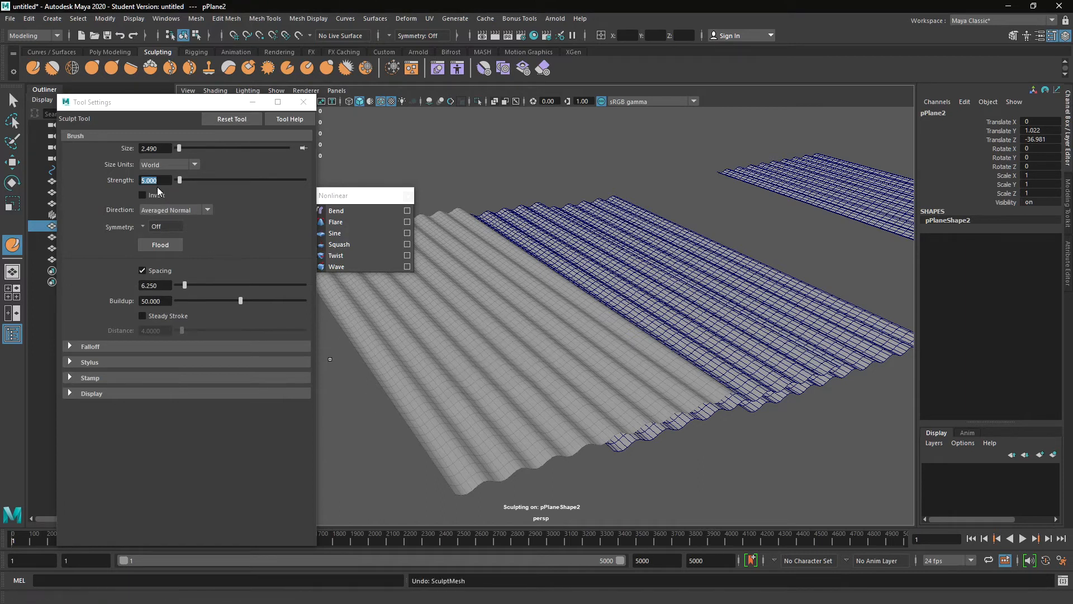
Step: Set the sculpt strength to 1, enlarge the brush to about 9.45, and sculpt gentle bulges into the raised sheet
click(106, 173)
text(1)
key(Return)
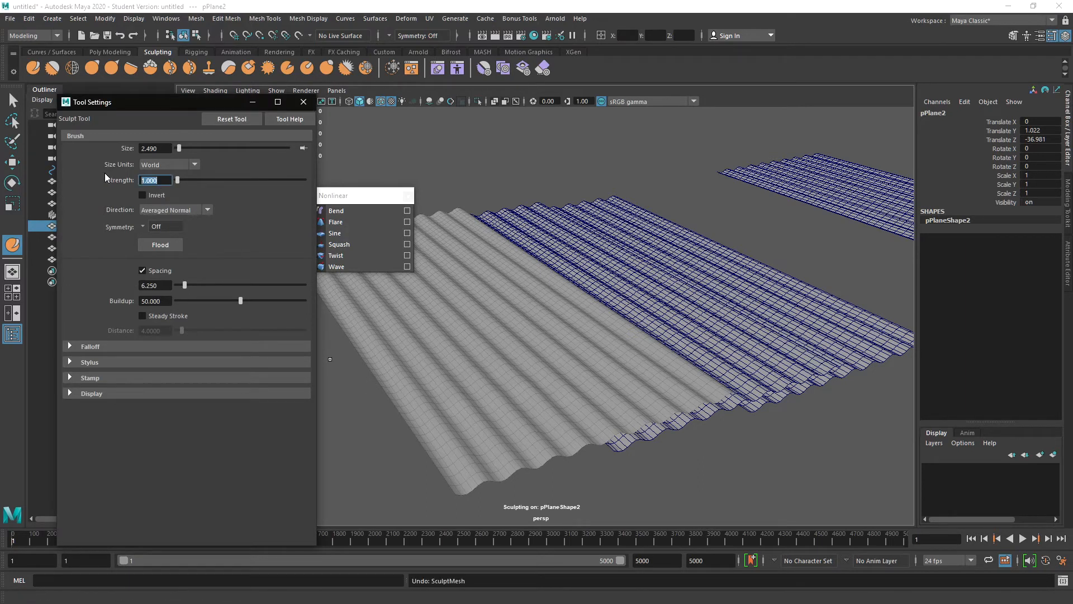
mouse_move(490, 393)
mouse_down()
mouse_move(594, 385)
mouse_move(524, 391)
mouse_move(497, 373)
mouse_up()
scroll(529, 334, down, 3)
mouse_move(536, 332)
alt+mouse_down()
mouse_move(525, 318)
mouse_move(492, 320)
alt+mouse_up()
alt+middle_drag(665, 332, 534, 304)
mouse_move(535, 305)
alt+mouse_down()
mouse_move(575, 320)
mouse_move(637, 314)
alt+mouse_up()
alt+middle_drag(560, 431, 544, 388)
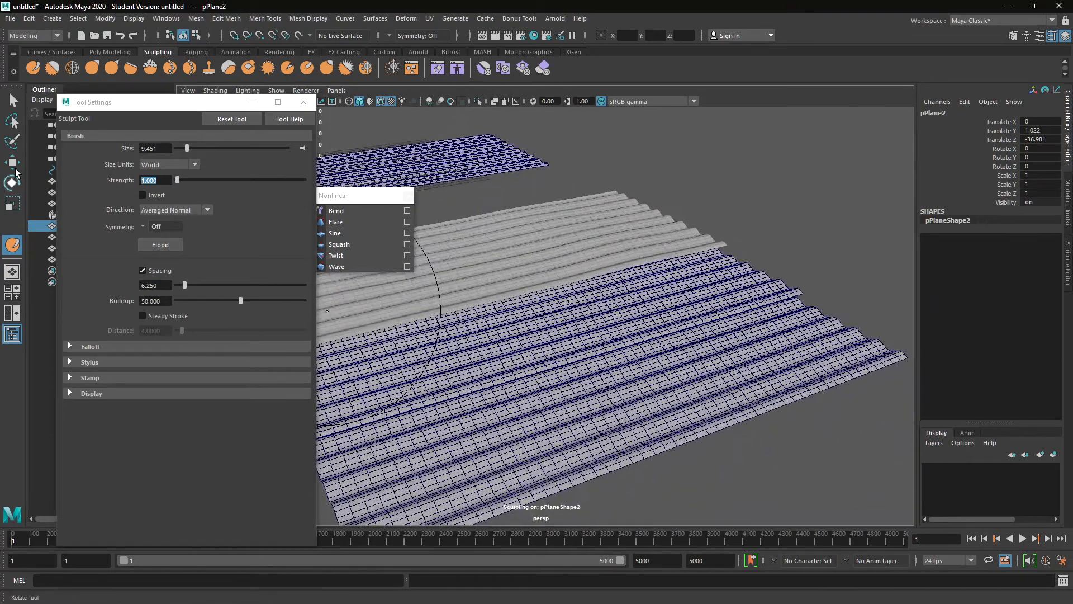
Step: Select the lowered outer sheet and sculpt gentle bulges into it with the same brush
click(13, 101)
click(579, 399)
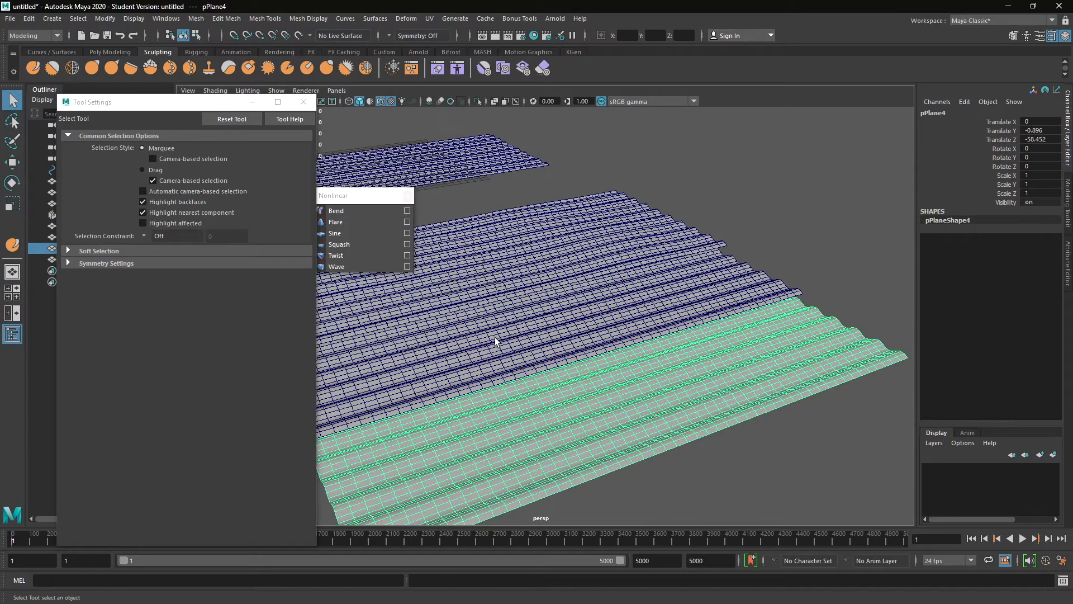
click(11, 245)
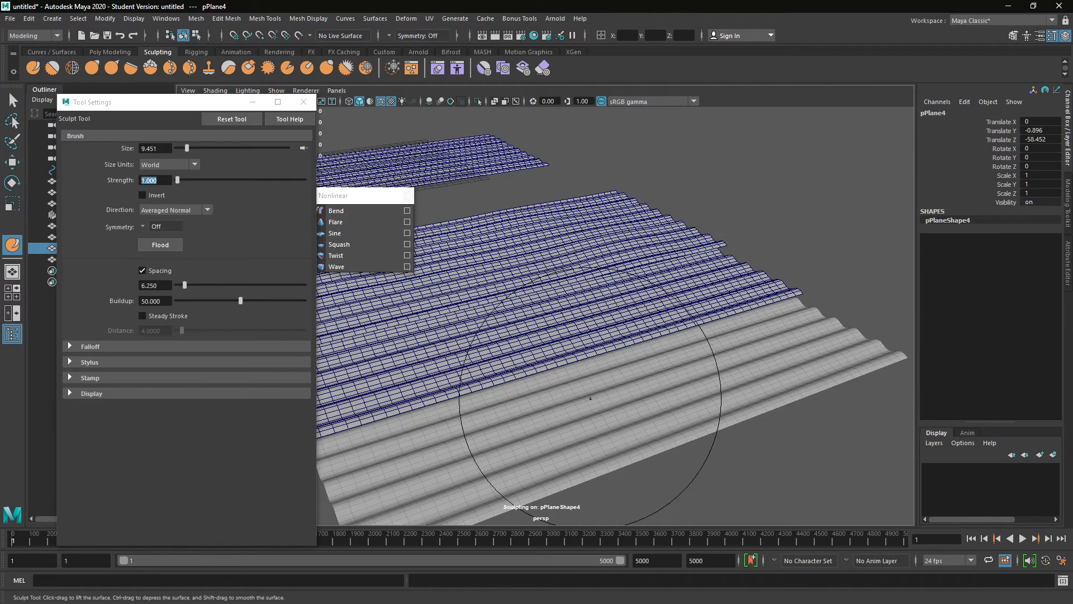
mouse_move(658, 373)
mouse_down()
mouse_move(737, 369)
mouse_move(541, 334)
mouse_move(567, 370)
mouse_move(523, 390)
mouse_up()
Step: Select the middle overlapping sheet and sculpt gentle undulations into its surface
click(13, 100)
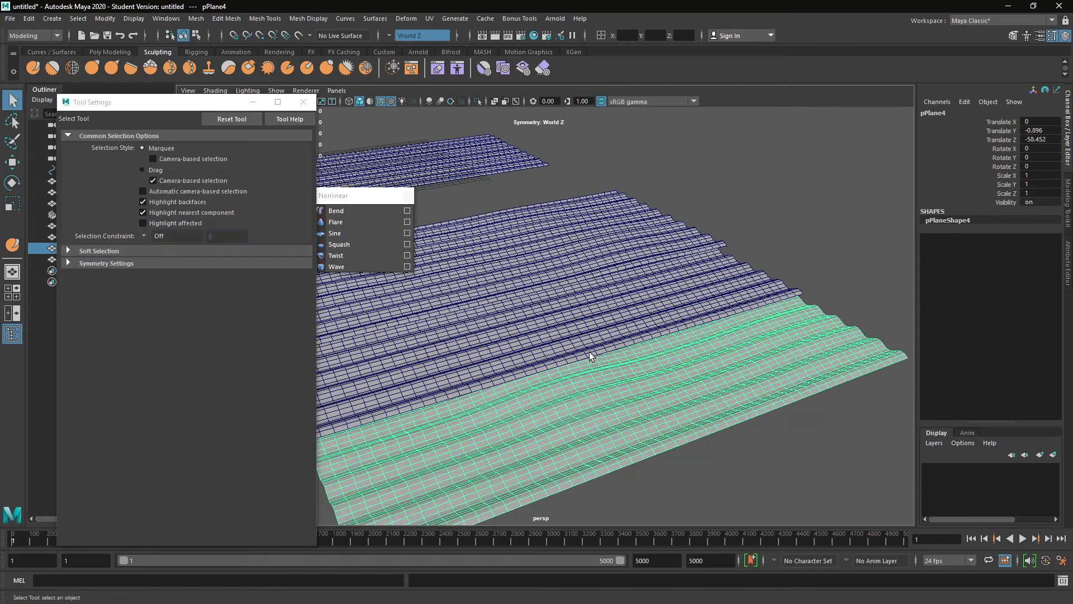
click(463, 308)
click(11, 245)
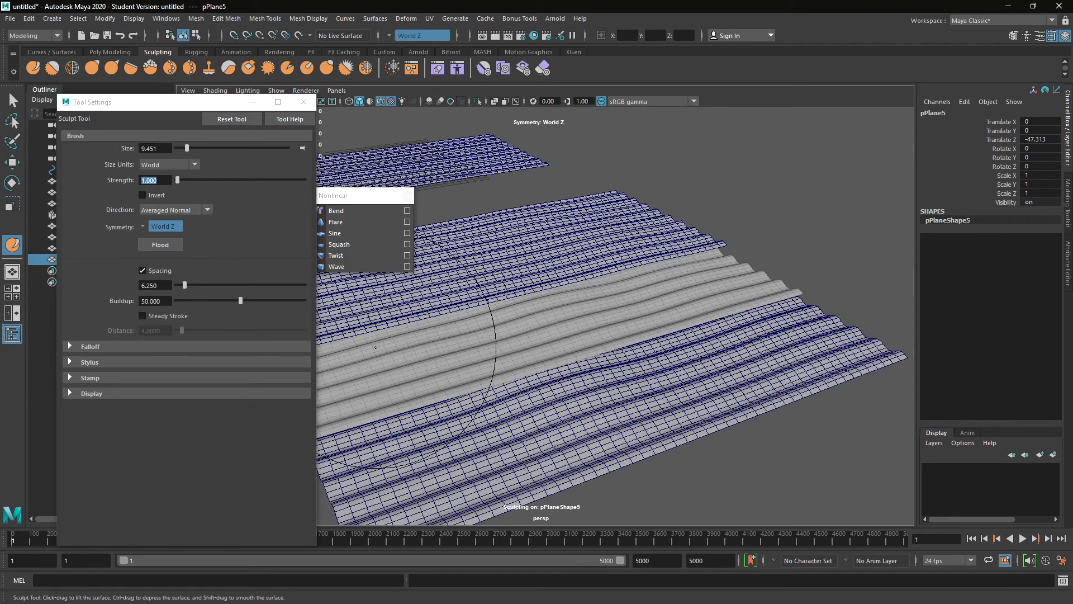
Step: Minimize the tool settings, leave sculpting, and deselect everything to show the three uneven sheets
click(253, 103)
scroll(561, 248, down, 7)
alt+drag(550, 248, 588, 265)
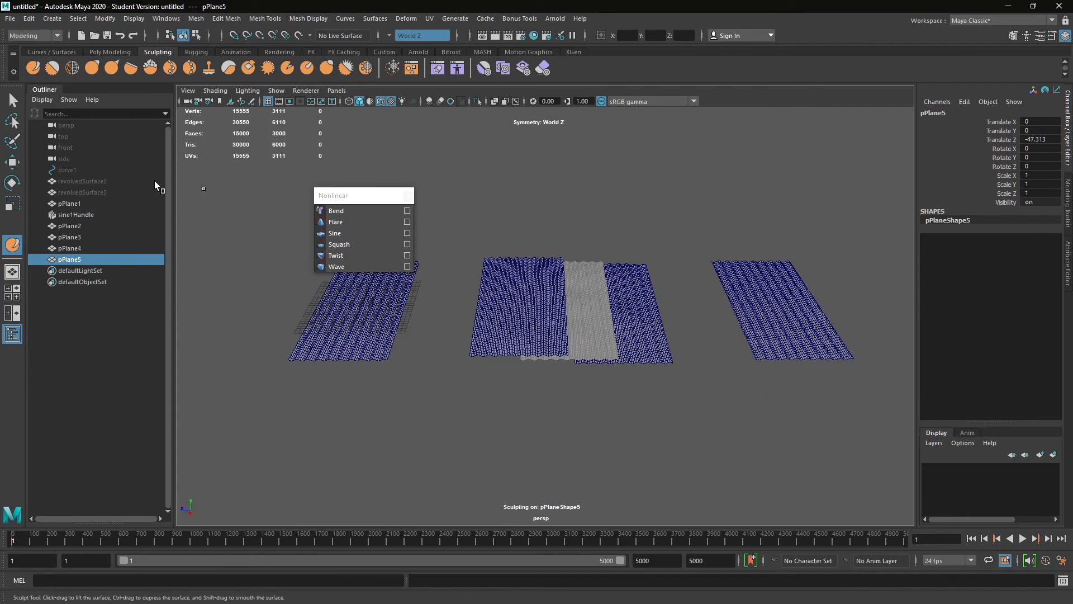
key(q)
click(488, 246)
scroll(487, 246, up, 5)
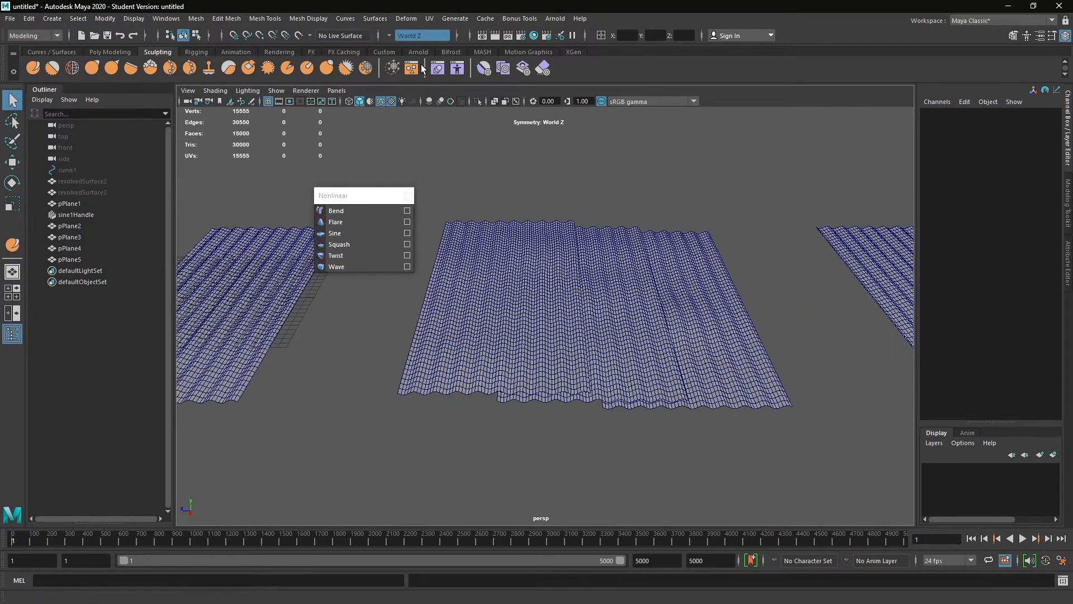
Step: Browse the available deformer commands
click(455, 19)
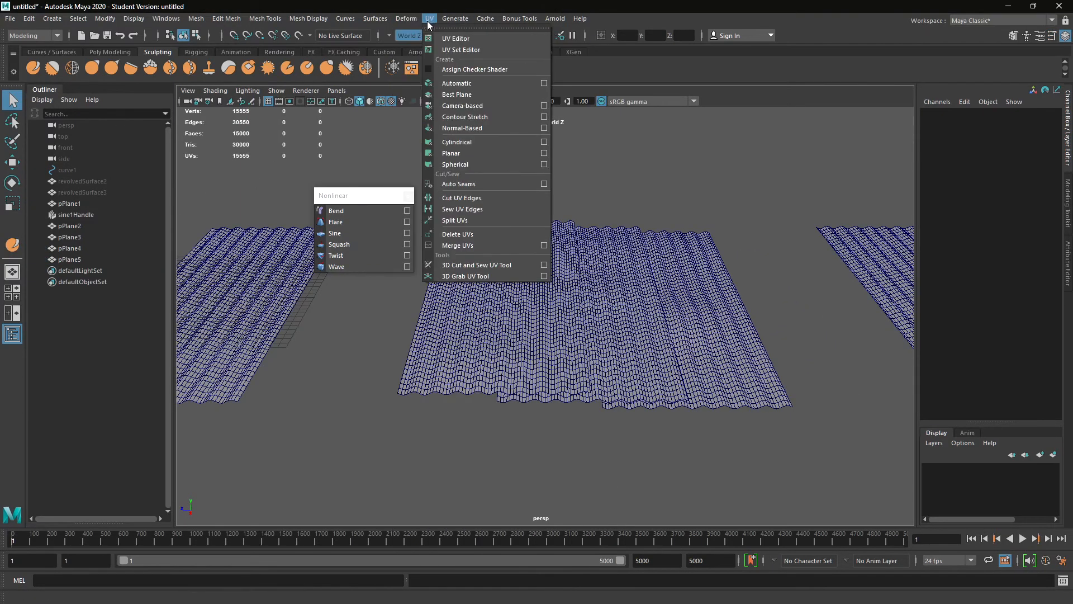
mouse_move(420, 21)
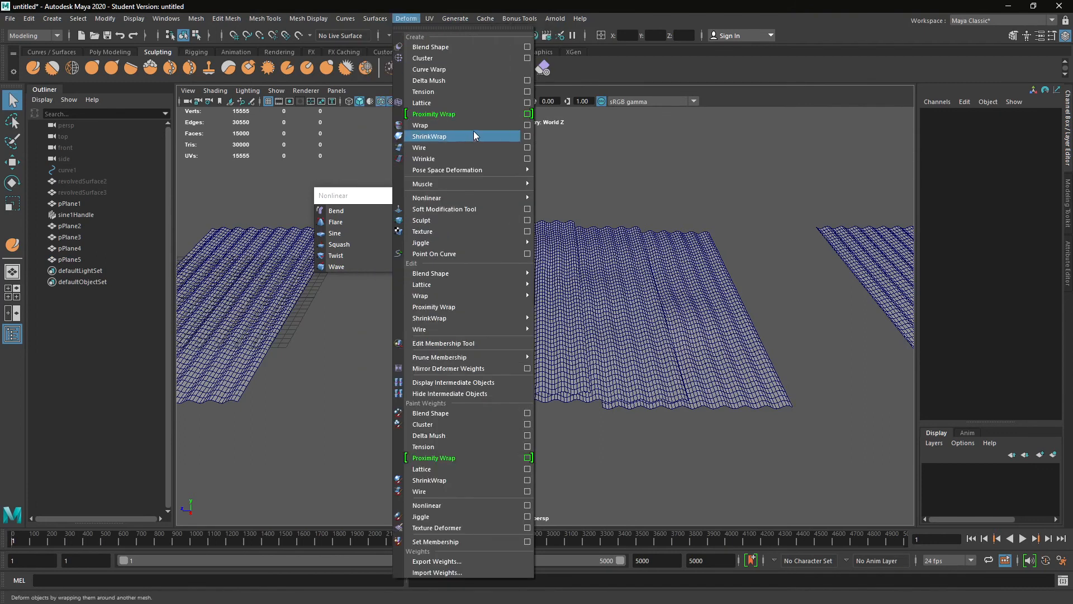